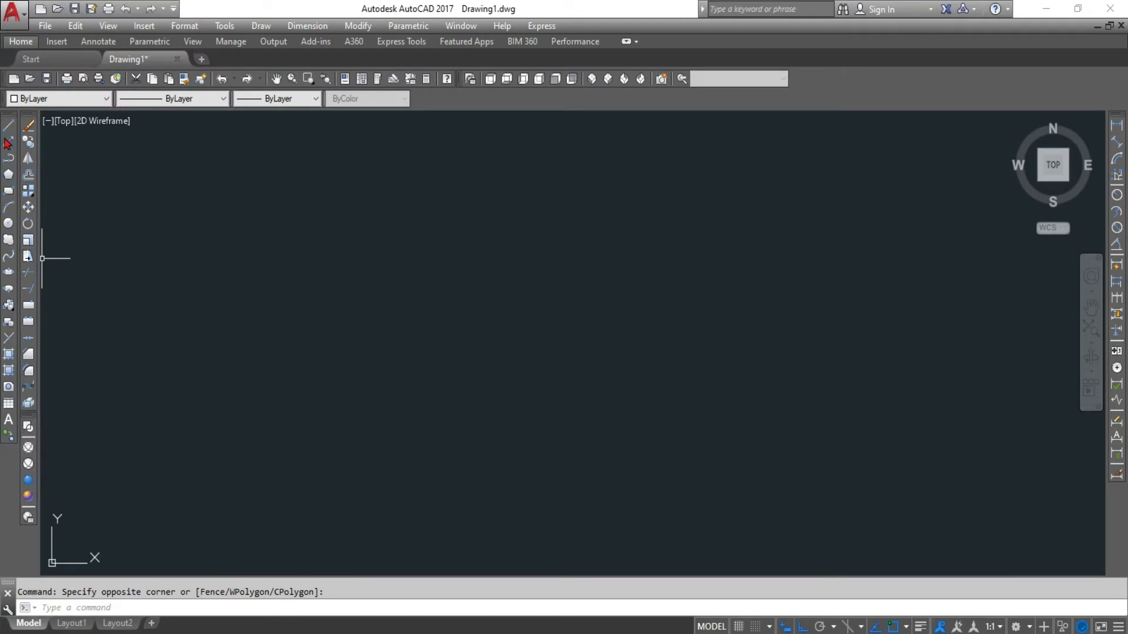
- Draw a long horizontal line across the upper part of the drawing
click(9, 125)
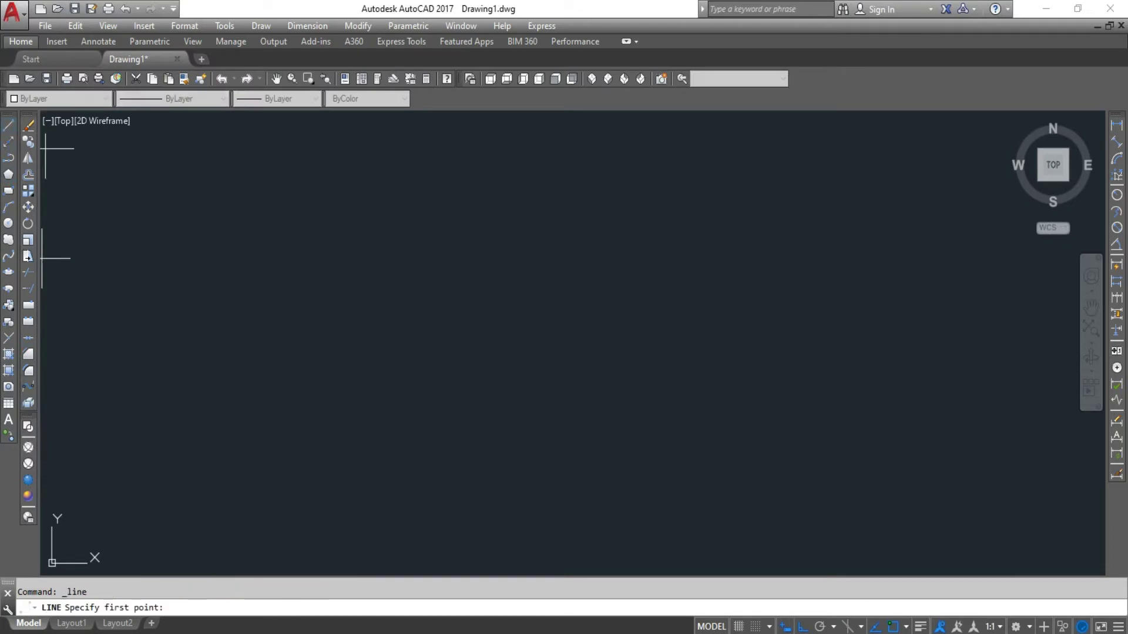
click(194, 275)
click(476, 276)
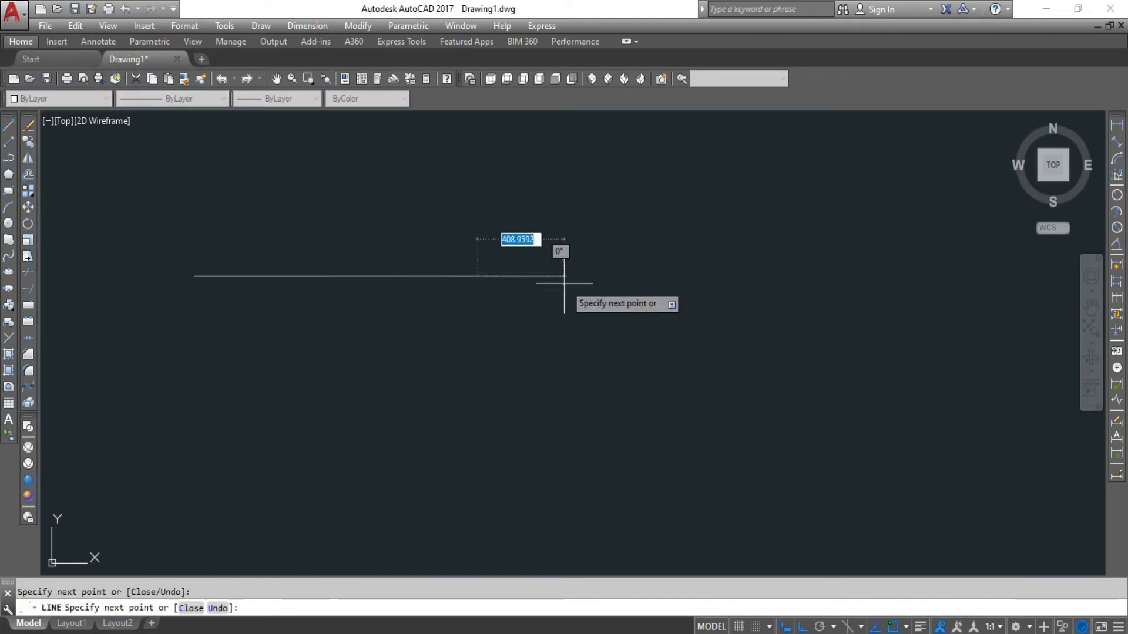
key(Return)
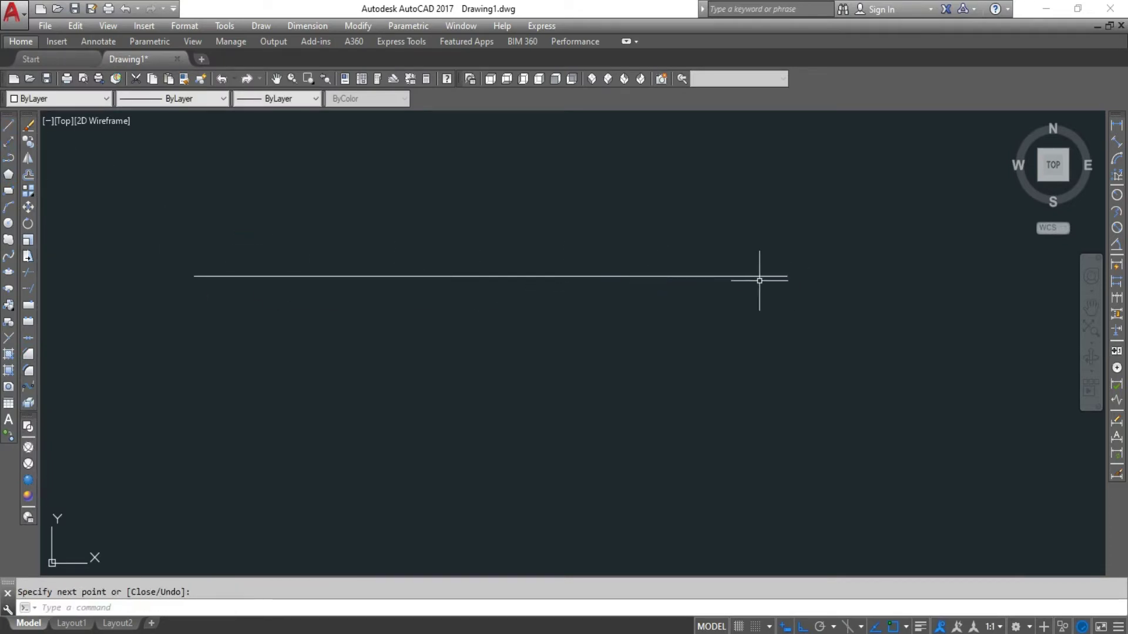
- Select the line pieces one by one to show they are separate, then clear the selection
click(209, 274)
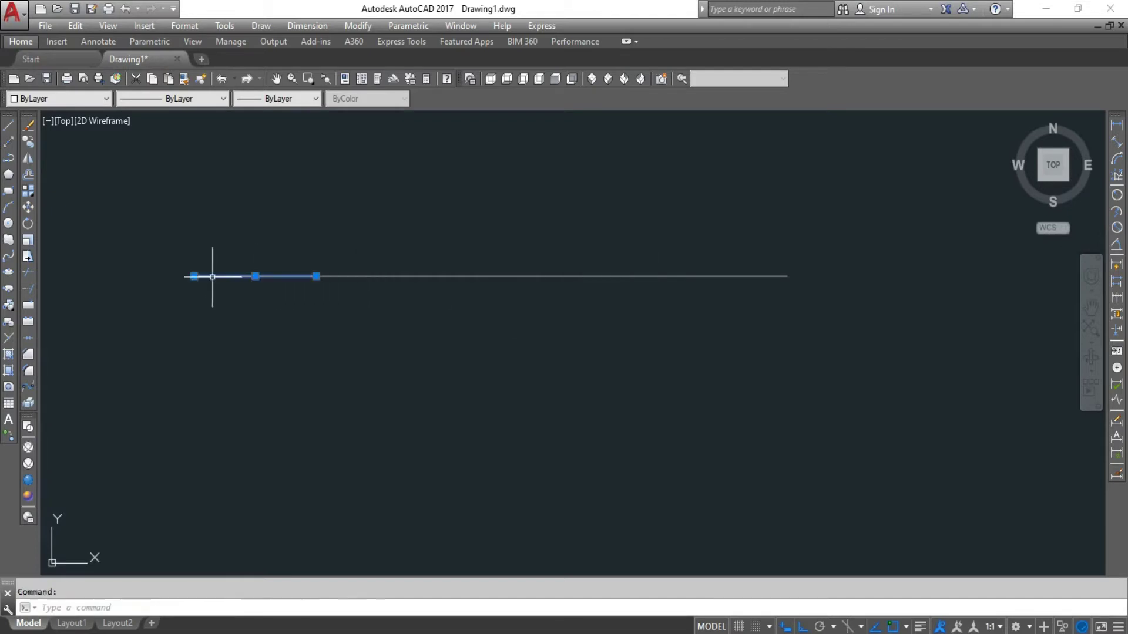
click(381, 276)
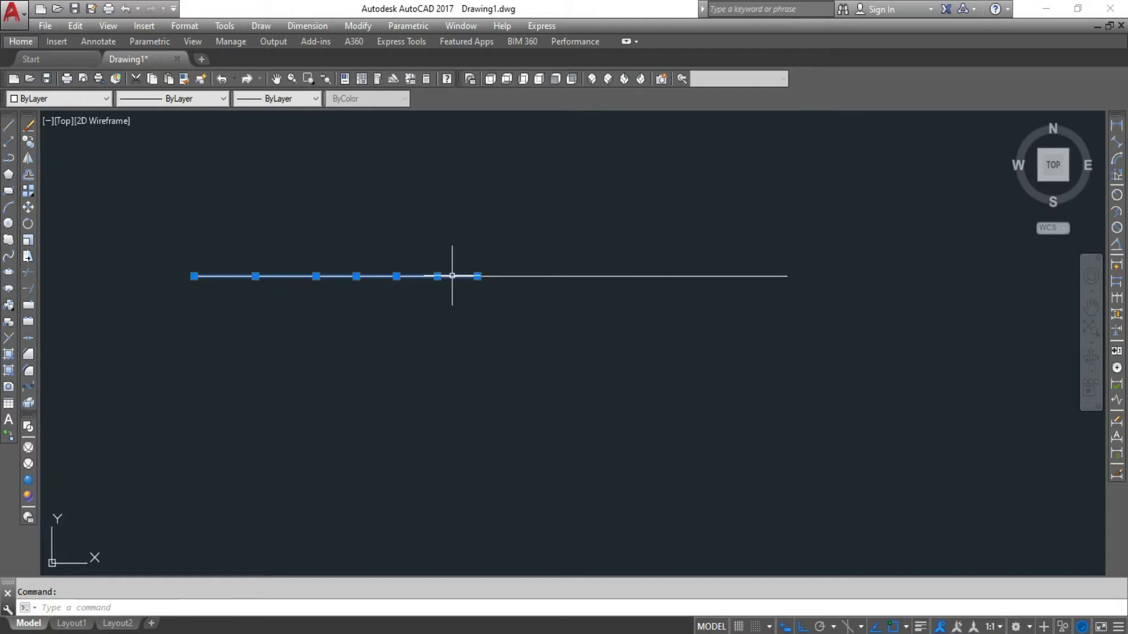
click(521, 276)
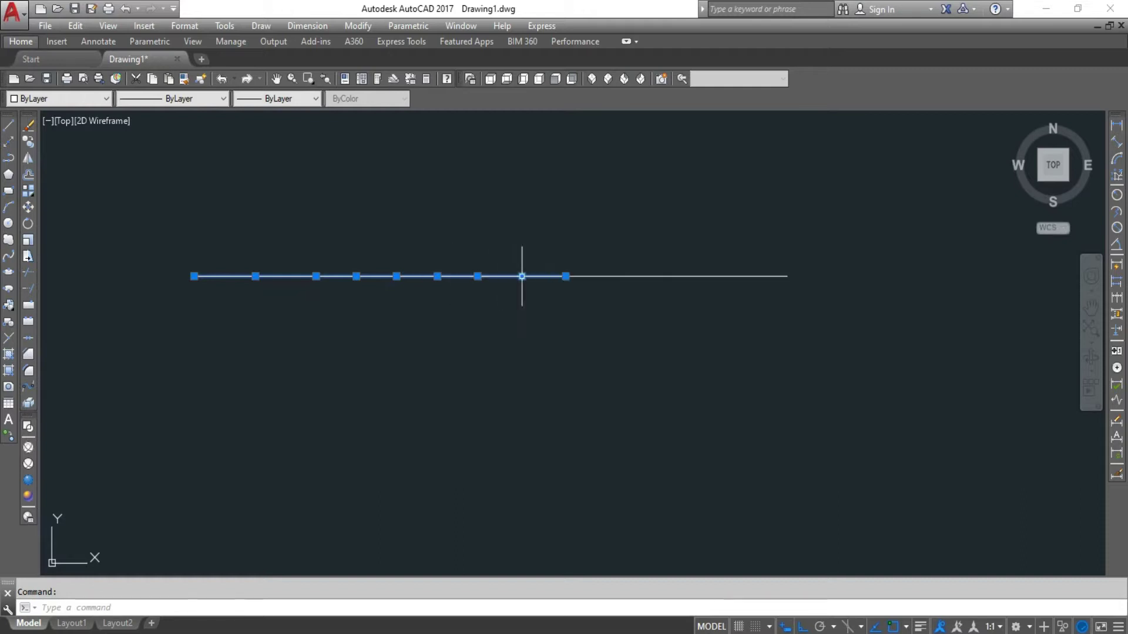
click(611, 277)
click(718, 276)
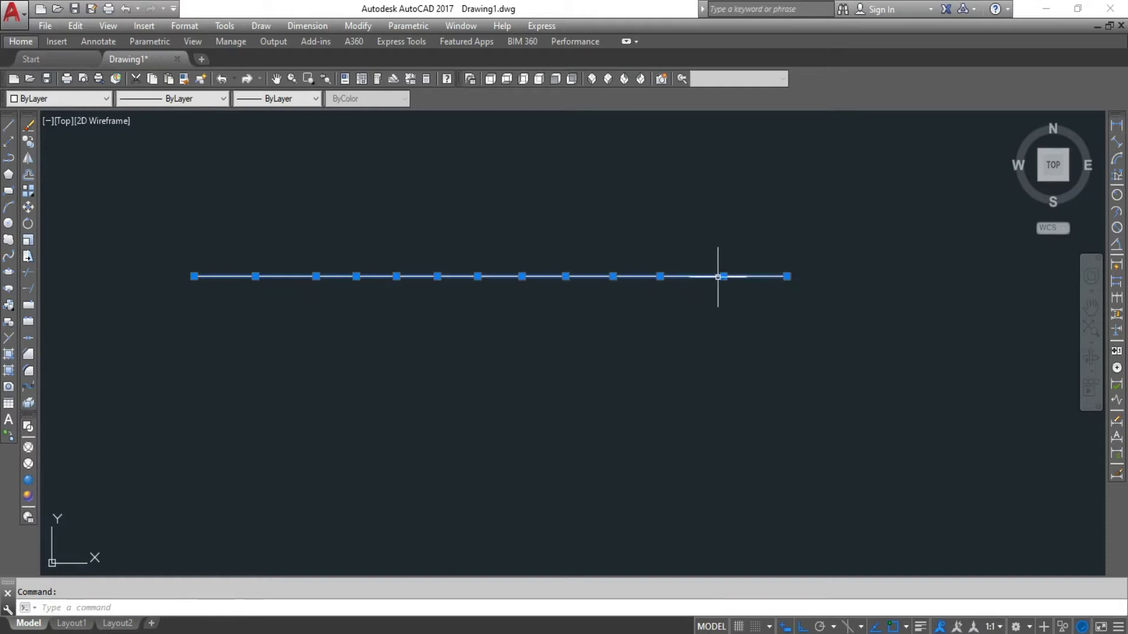
key(Escape)
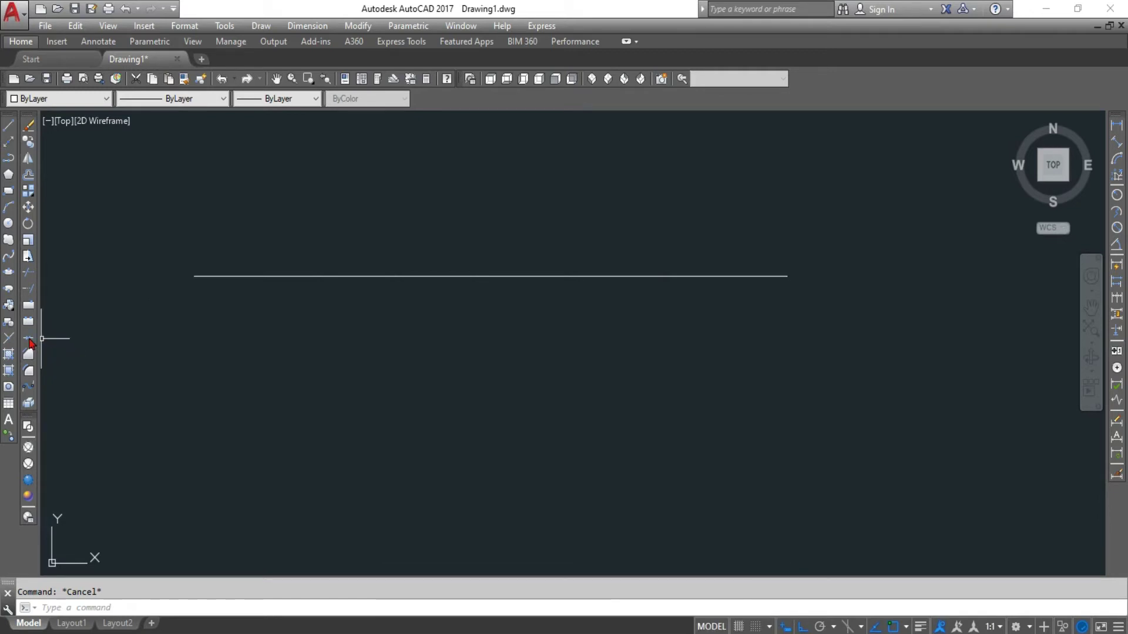
- Join the six horizontal line pieces into a single line, then select and delete it
click(29, 340)
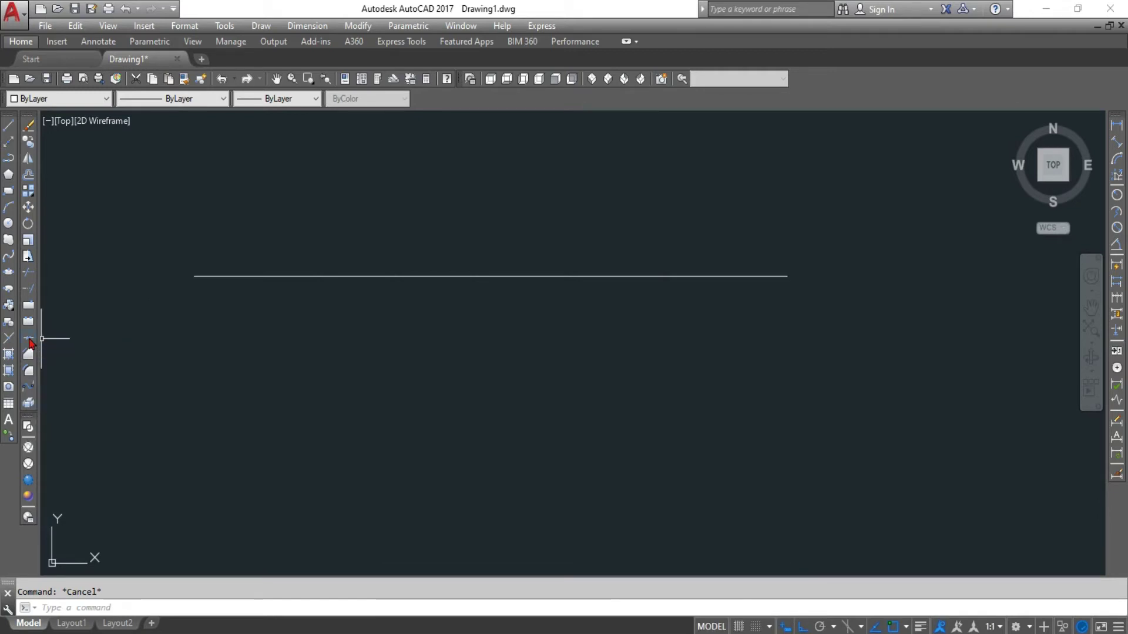
click(251, 275)
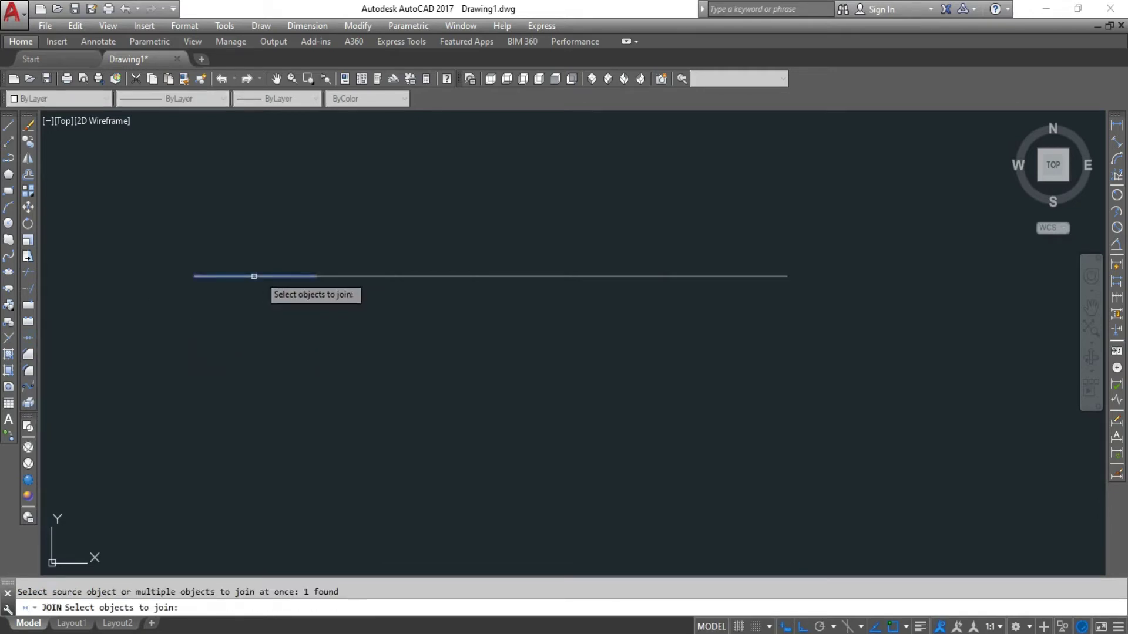
click(352, 275)
click(431, 276)
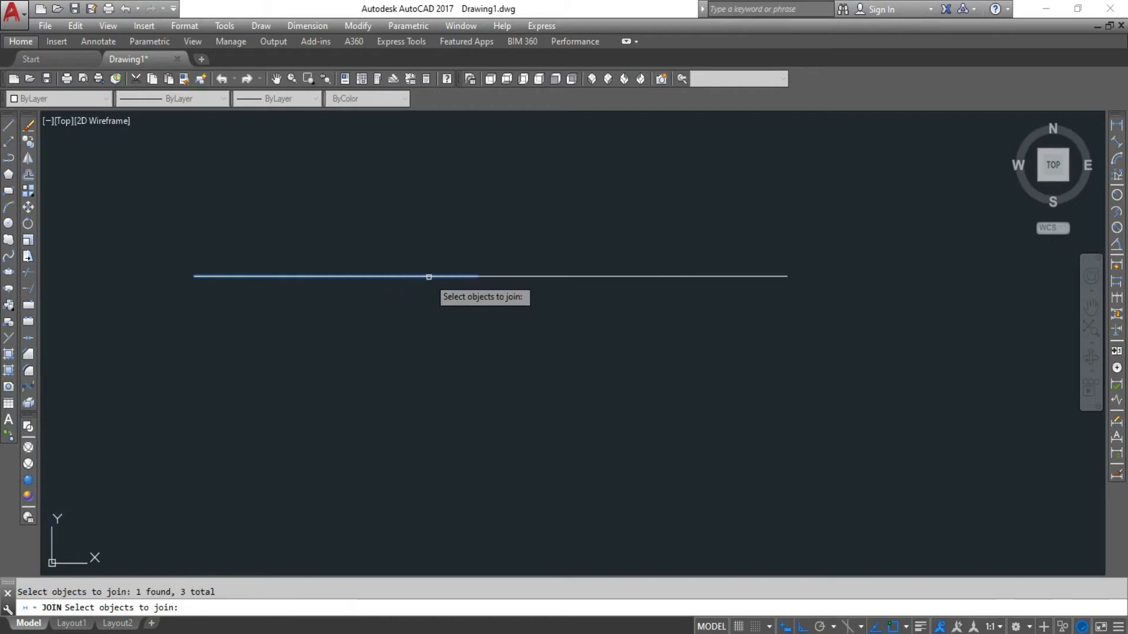
click(492, 275)
click(596, 276)
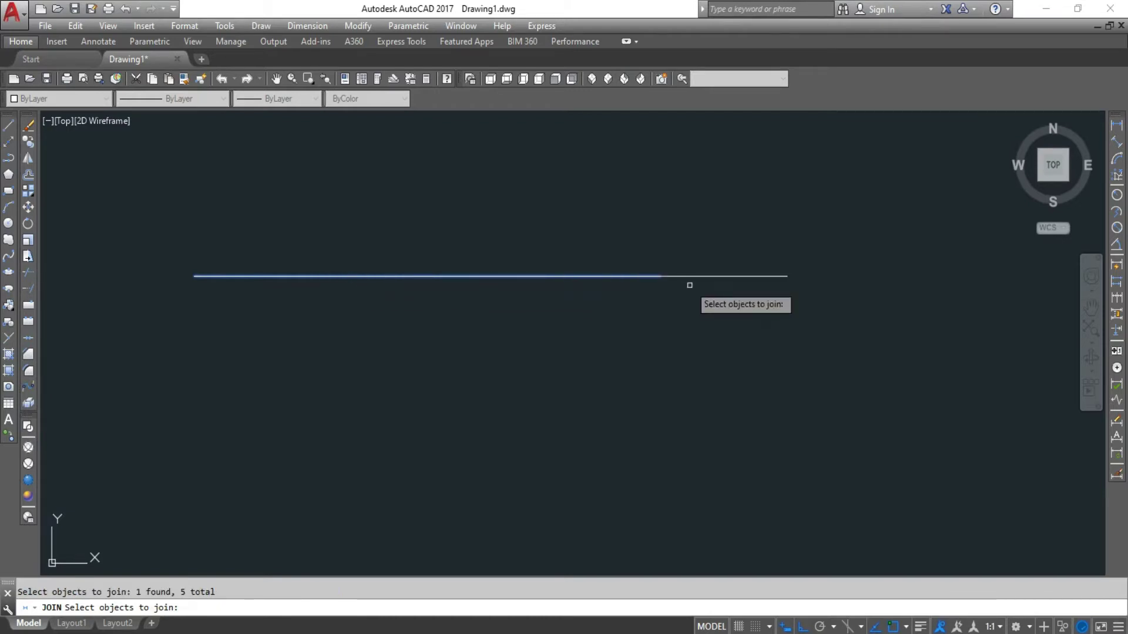
click(689, 276)
key(Return)
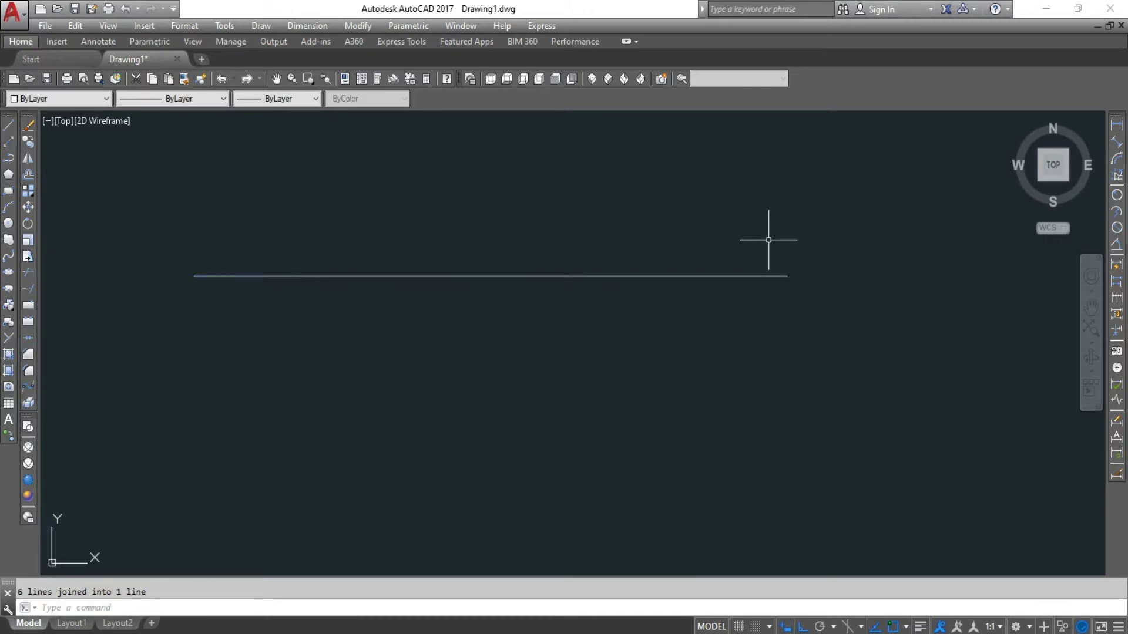
click(754, 276)
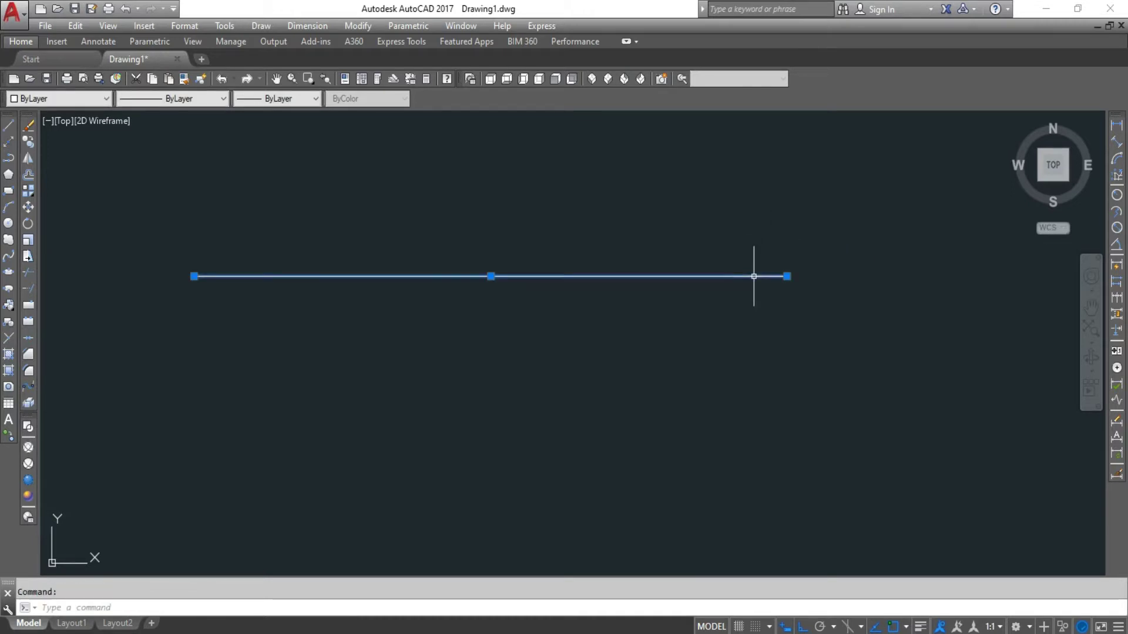
key(Delete)
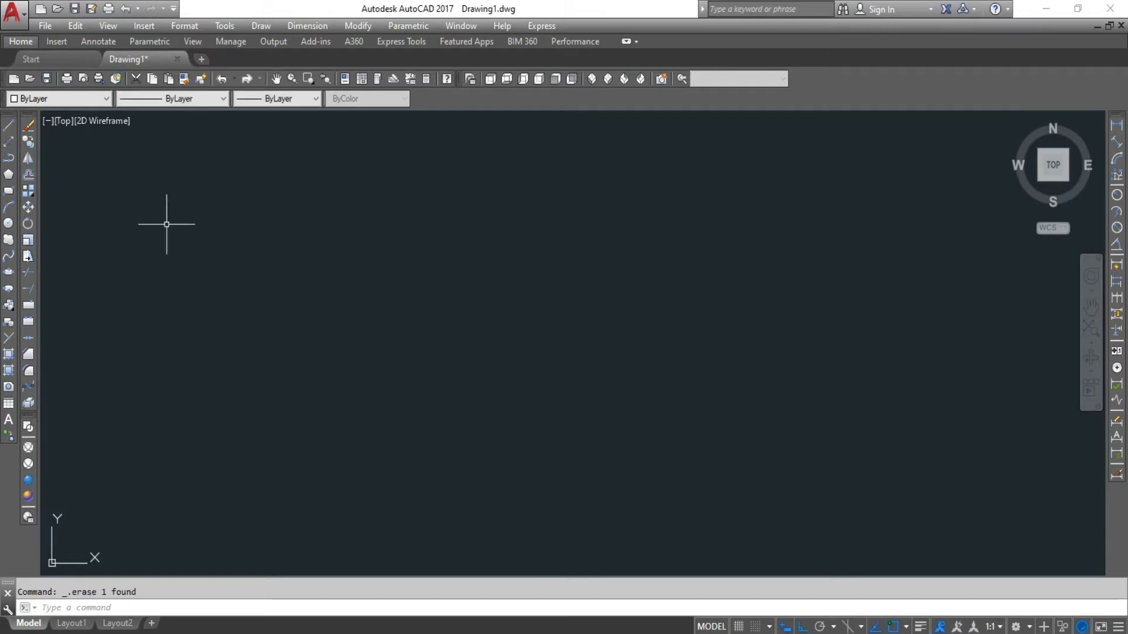
- Draw a nine-segment stepped profile of right-angled lines from upper left to centre-right
click(8, 126)
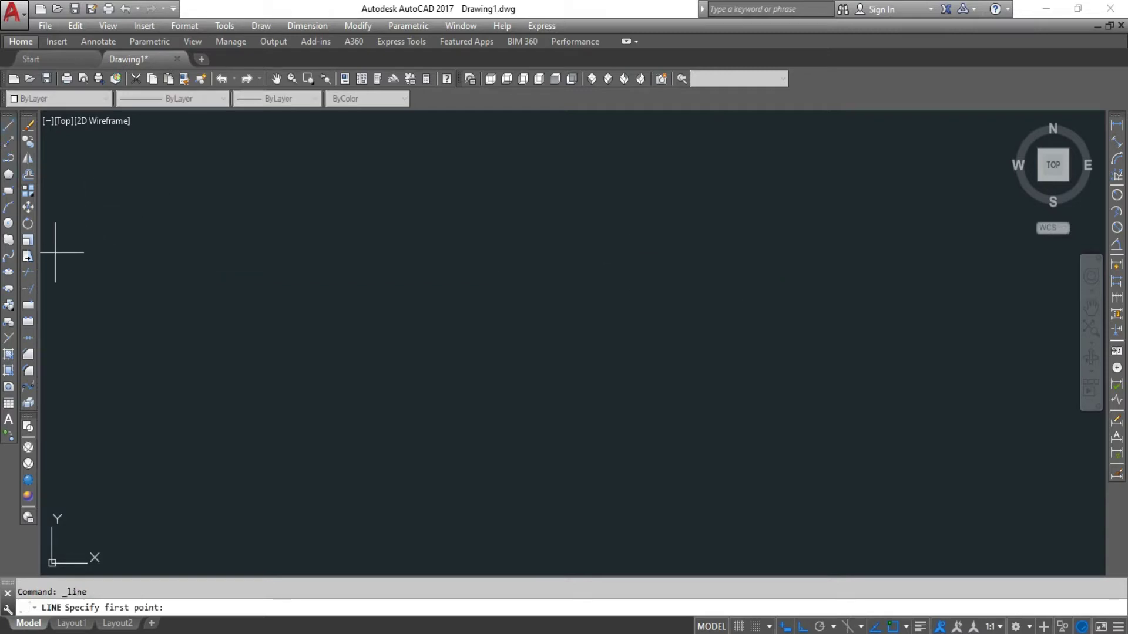
click(235, 205)
click(330, 205)
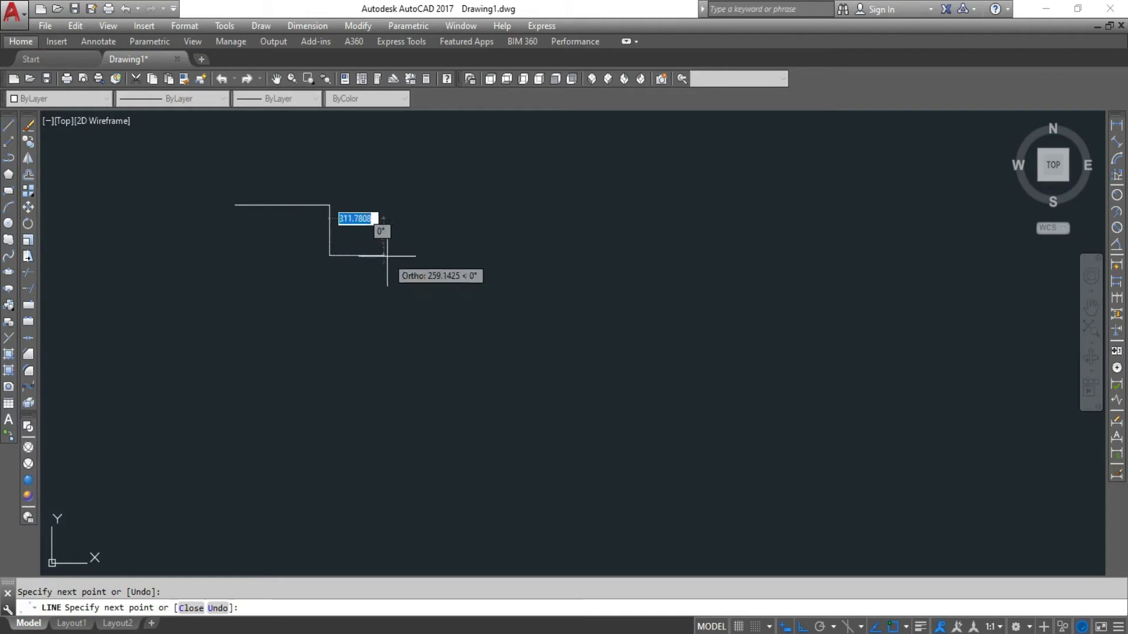
click(329, 255)
click(387, 255)
click(387, 230)
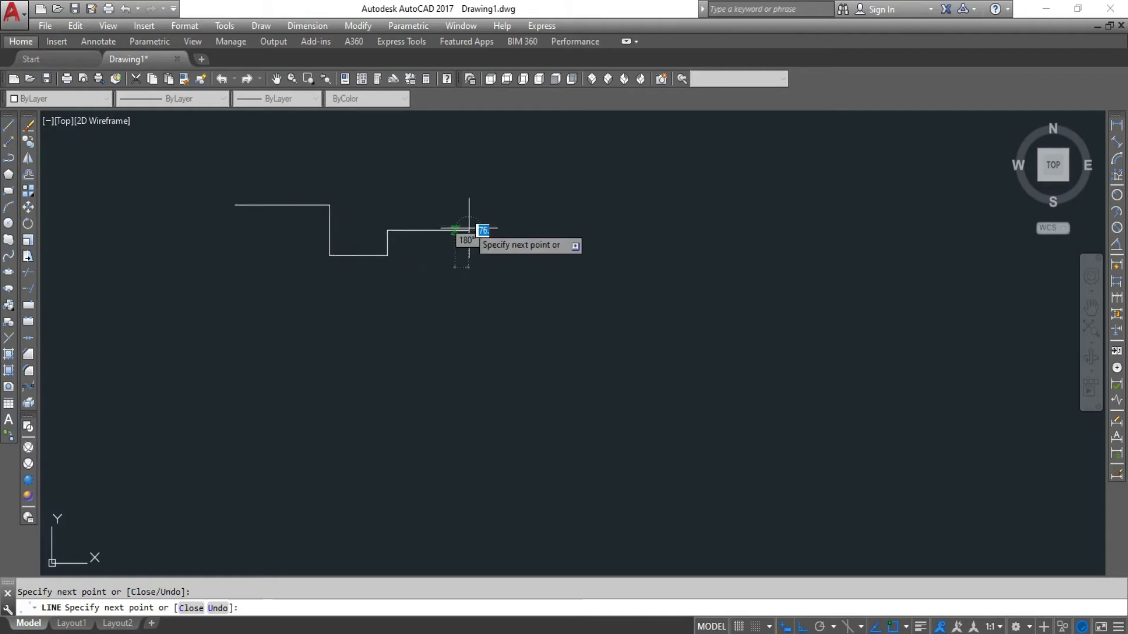
click(468, 230)
click(468, 295)
click(556, 296)
click(555, 264)
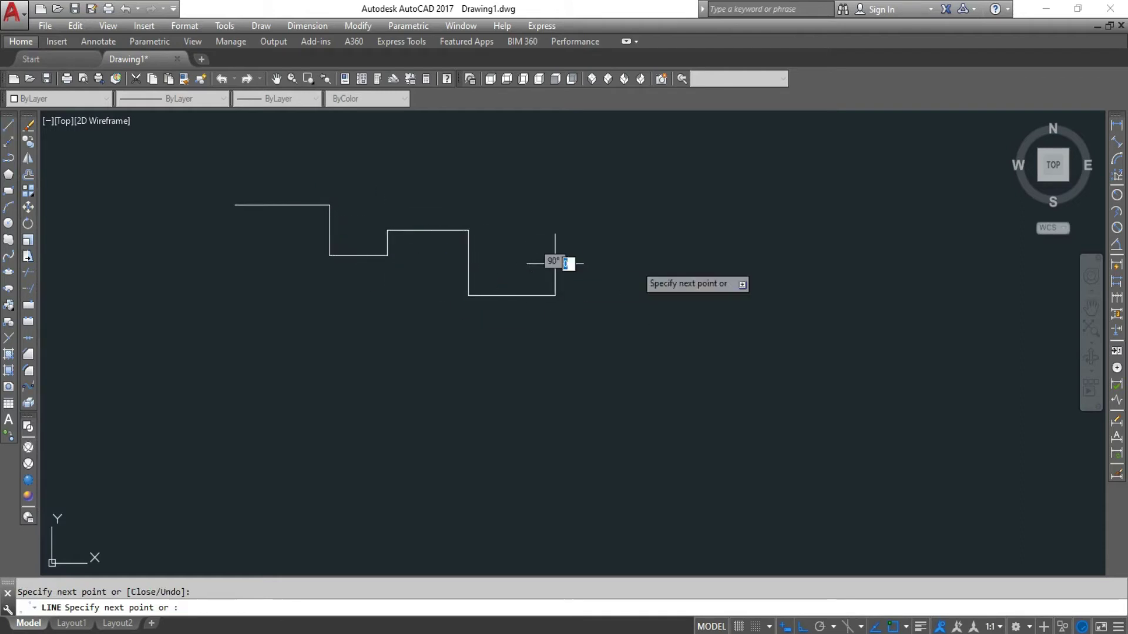
click(636, 264)
key(Return)
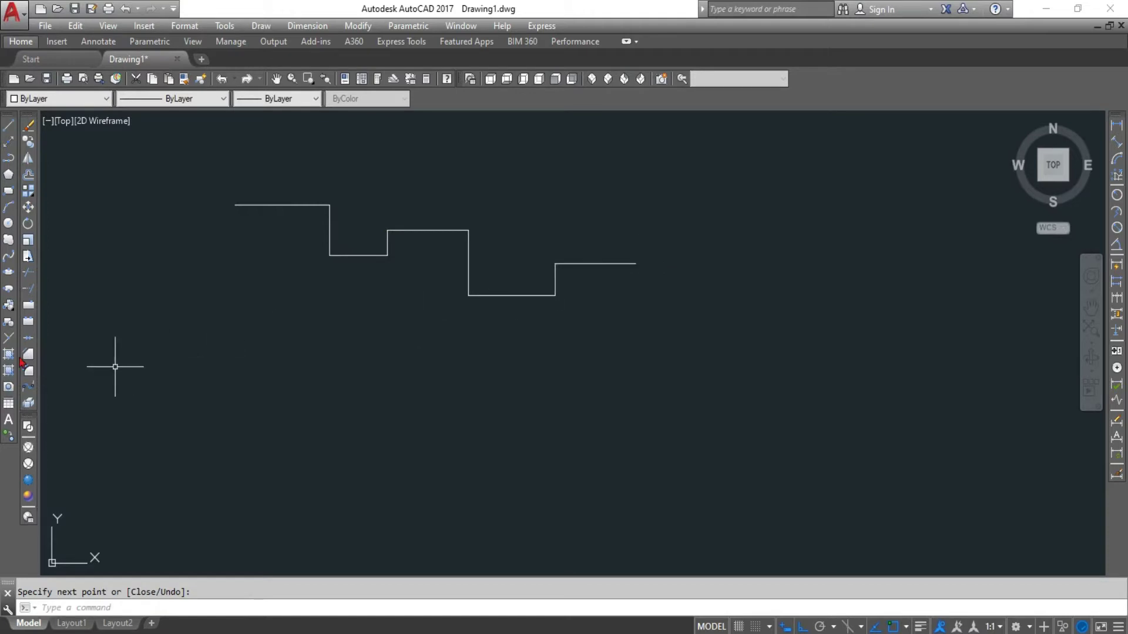
- Start joining the stepped path, picking its first five segments from the top left
click(27, 339)
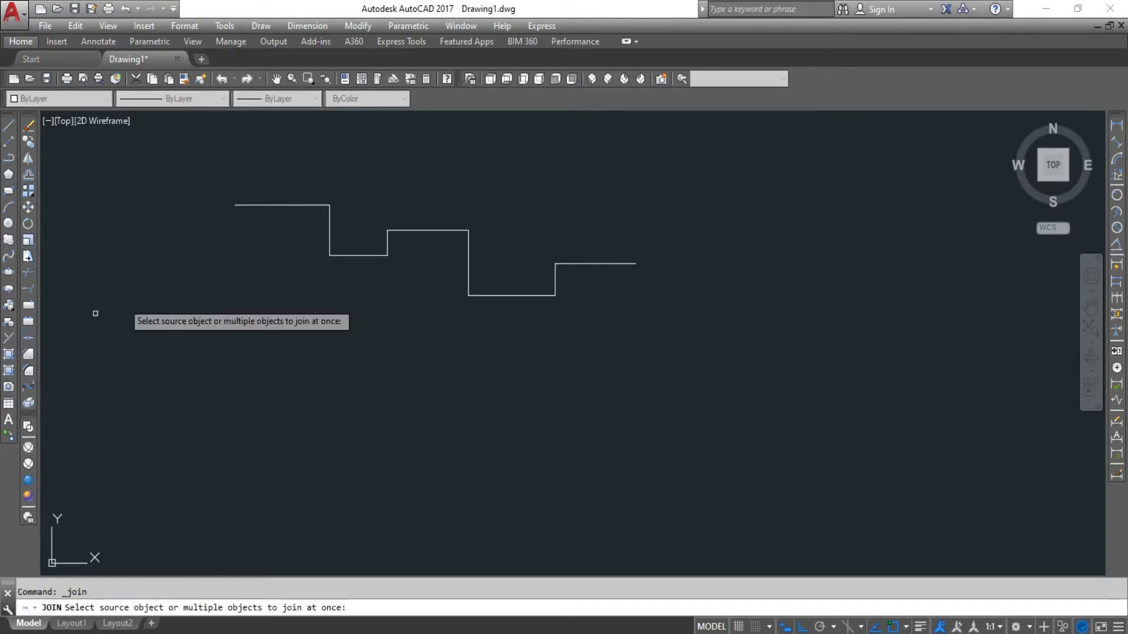
click(249, 206)
click(329, 252)
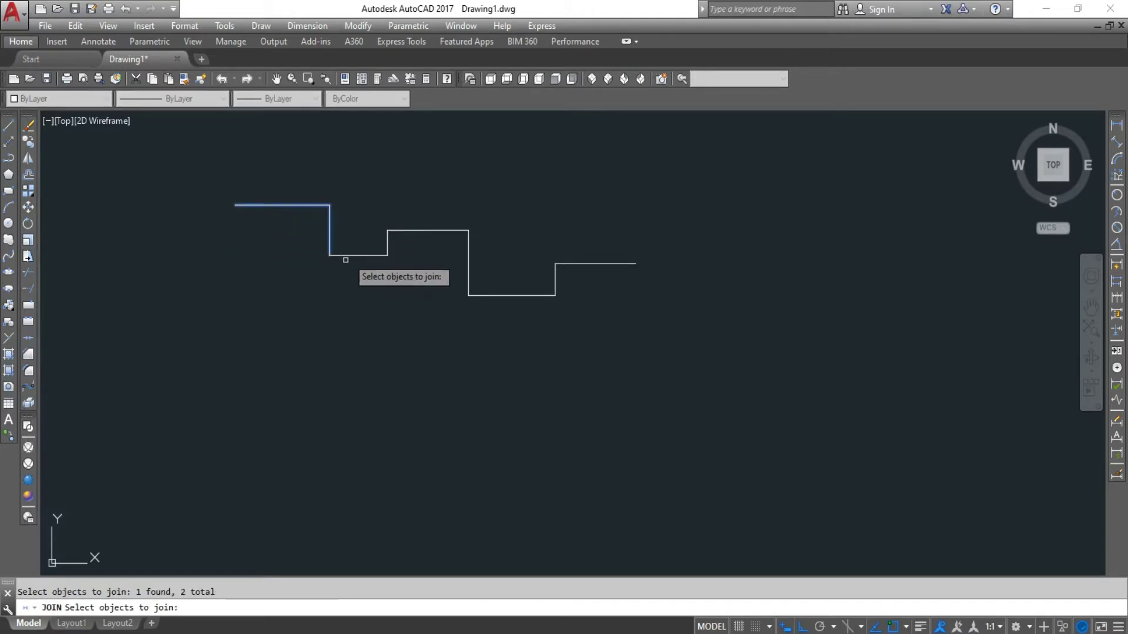
click(349, 255)
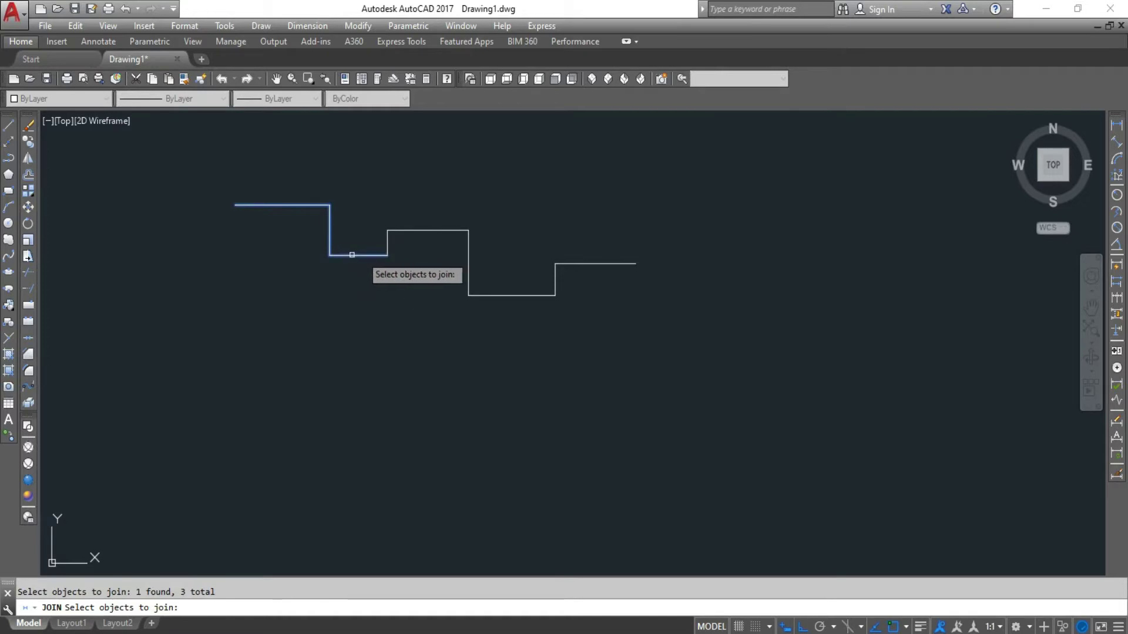
click(387, 241)
click(408, 231)
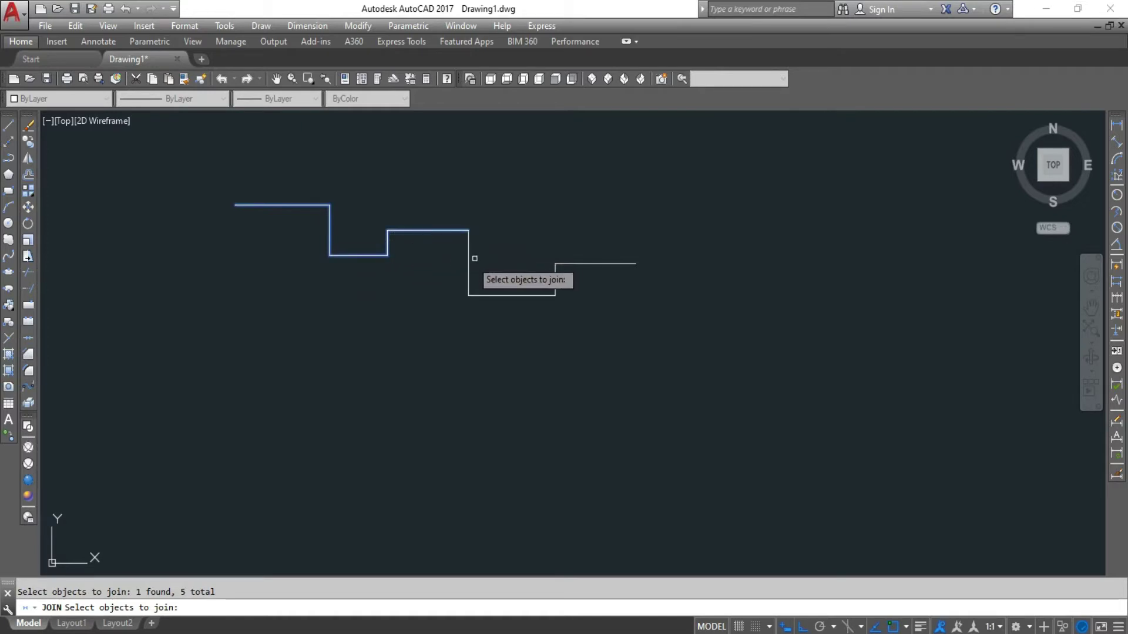
- Add the remaining lower segments to form one polyline, then select and delete it
click(467, 268)
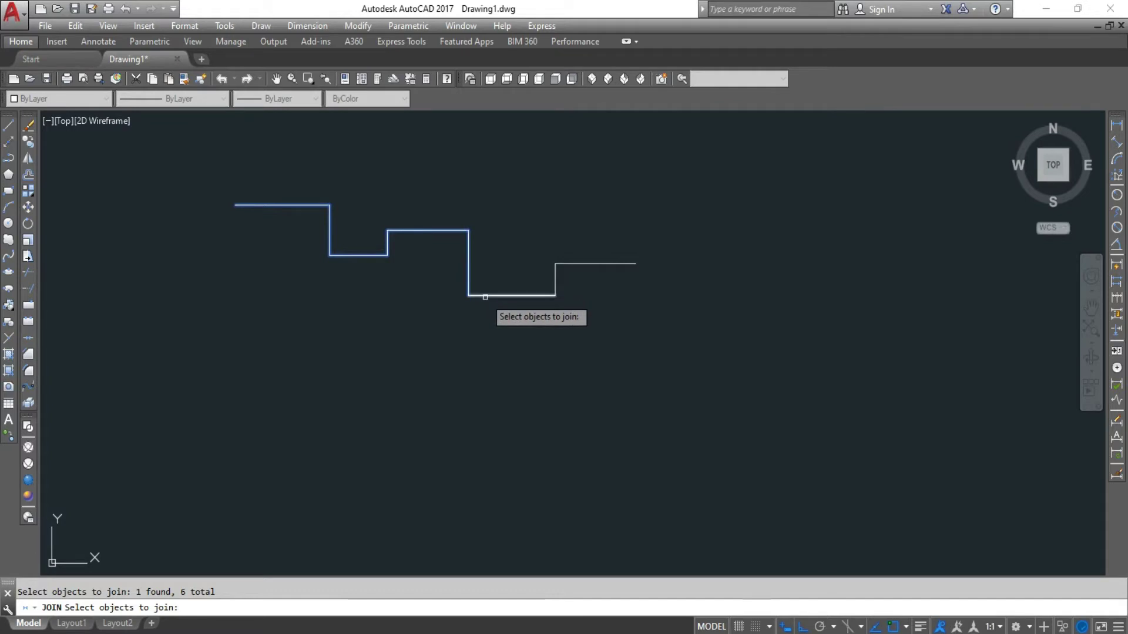
click(479, 295)
click(558, 284)
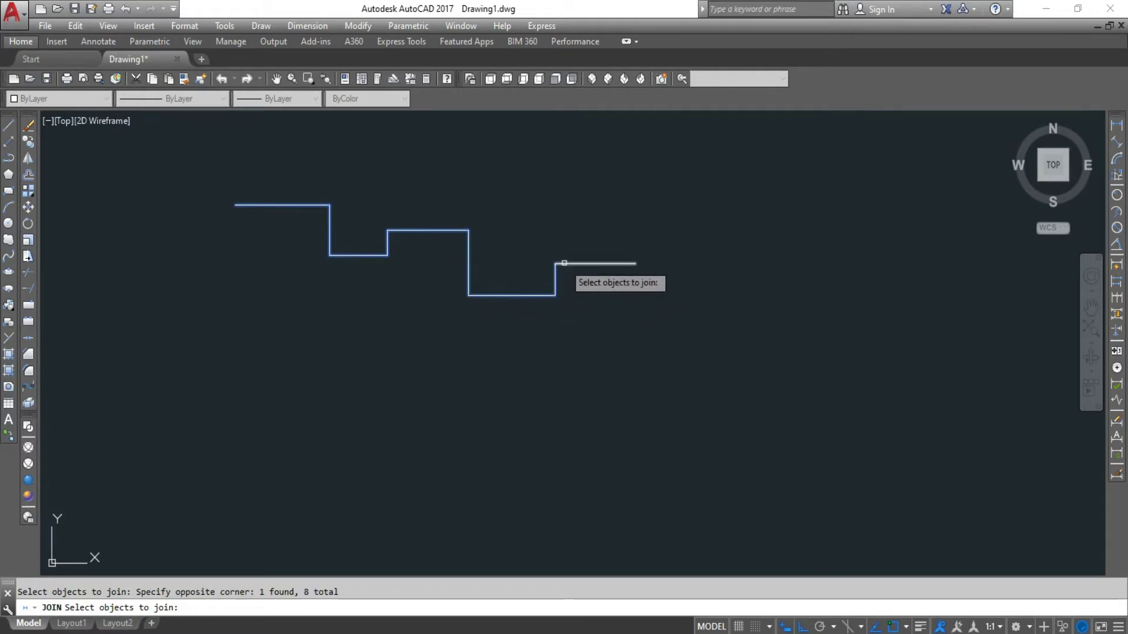
click(564, 264)
key(Return)
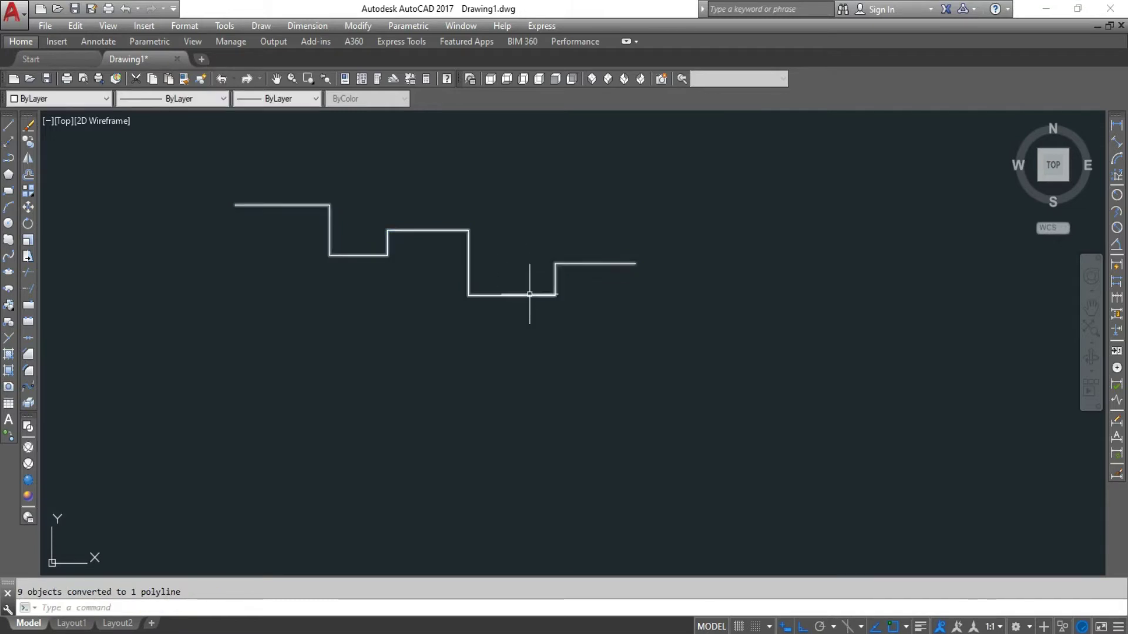
click(528, 296)
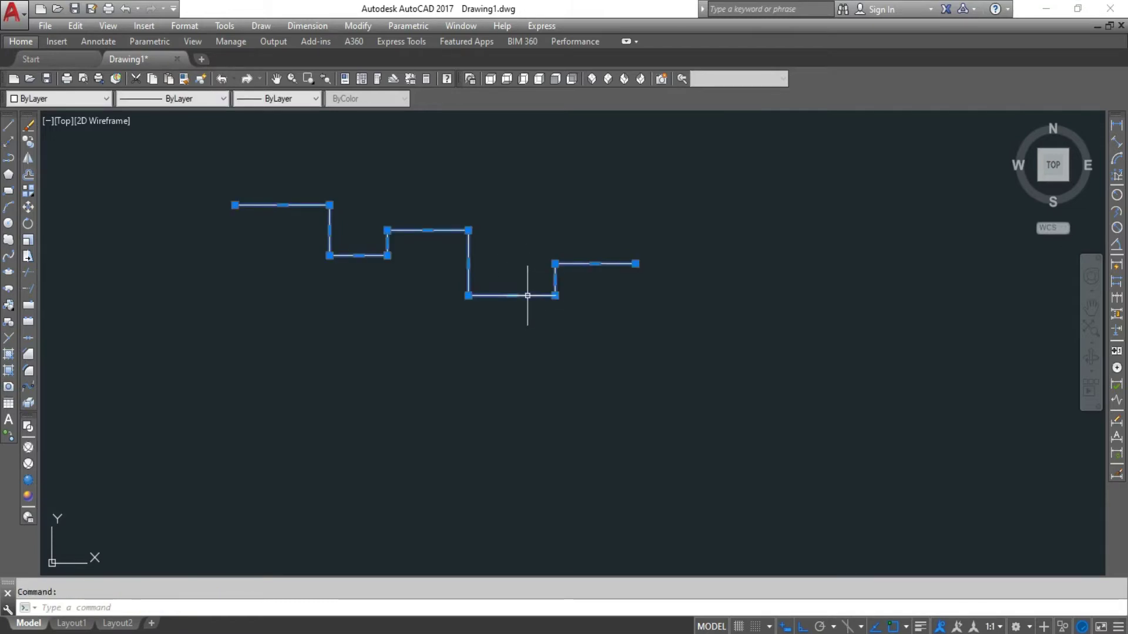
key(Delete)
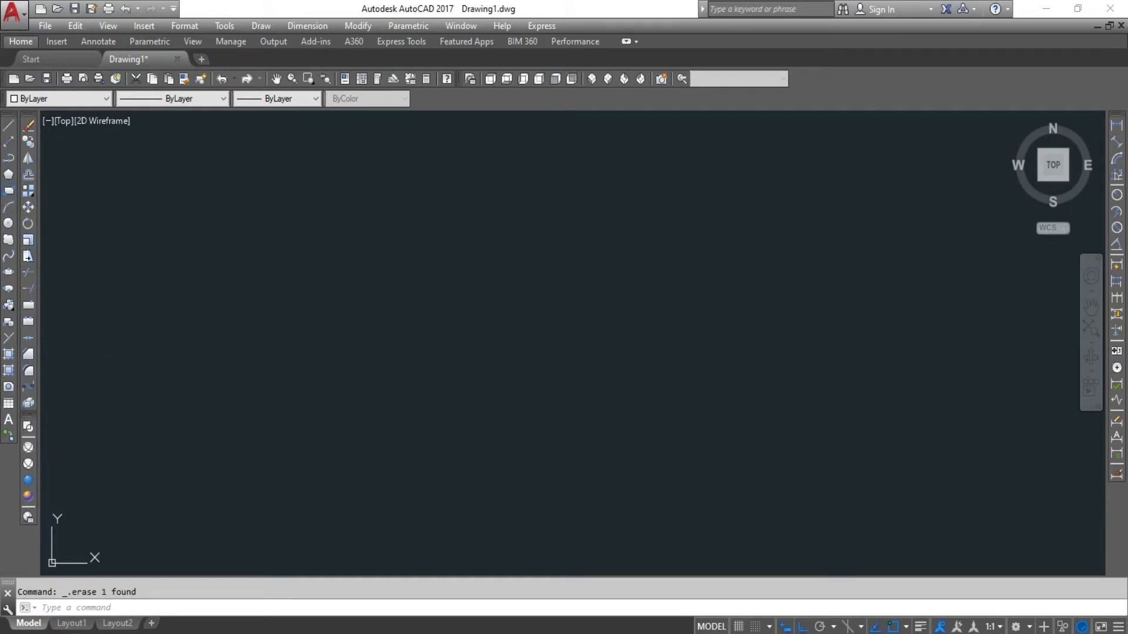
- Draw a large rectangle from an upper-left corner to a lower-right corner in the drawing centre
click(9, 191)
click(333, 222)
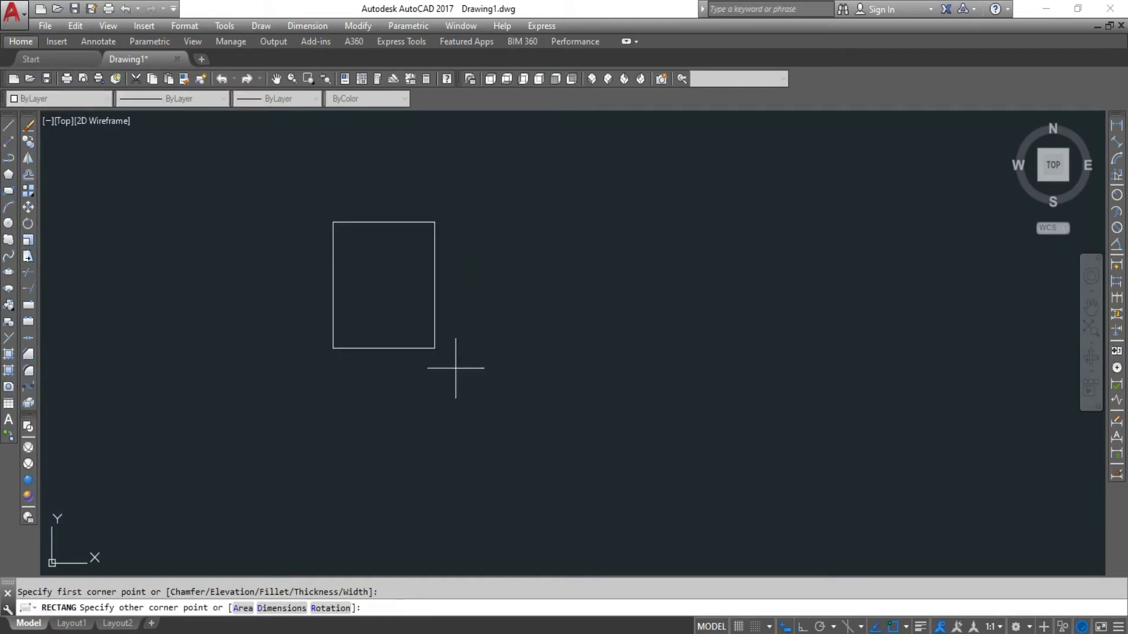
click(626, 470)
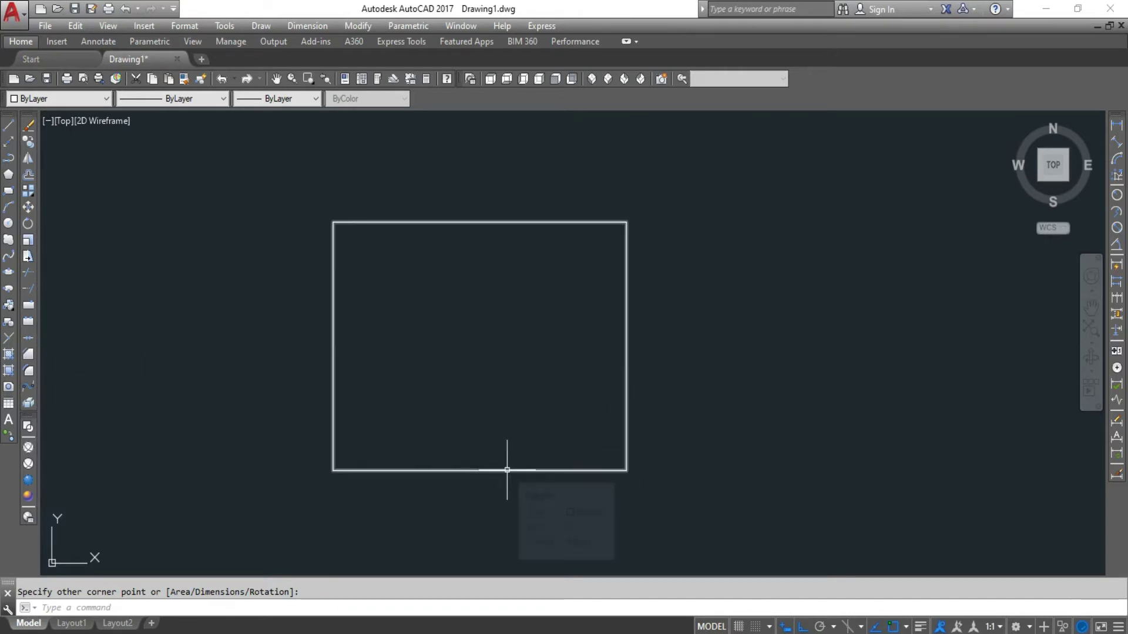
- Chamfer the top-right corner with distances 50 and 75, picking the top then right edge
click(28, 355)
text(d)
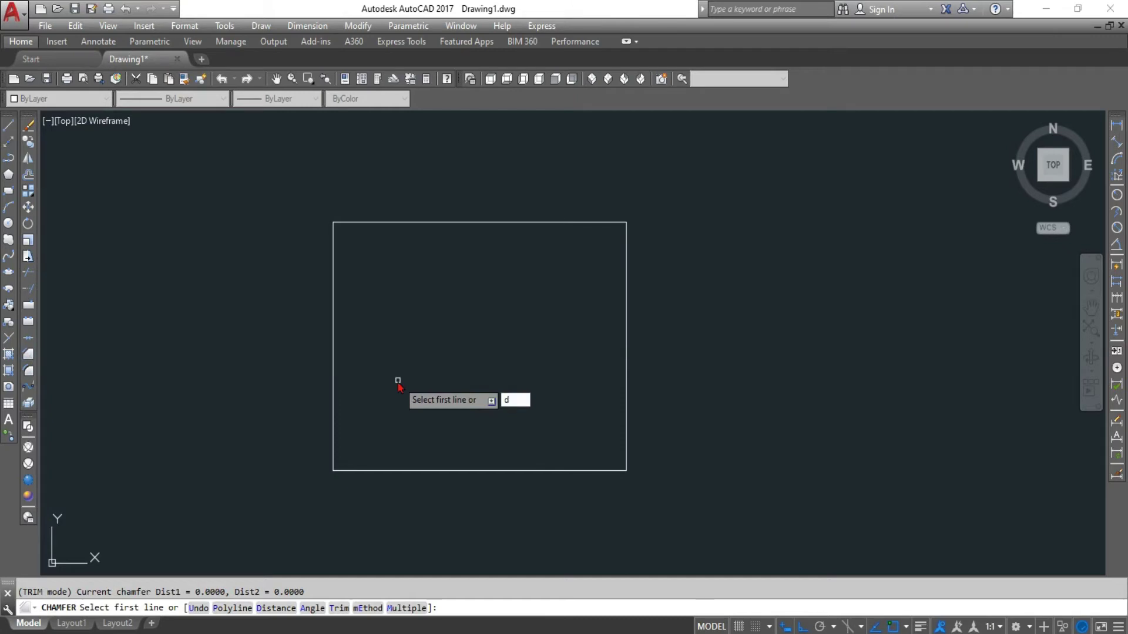
key(Return)
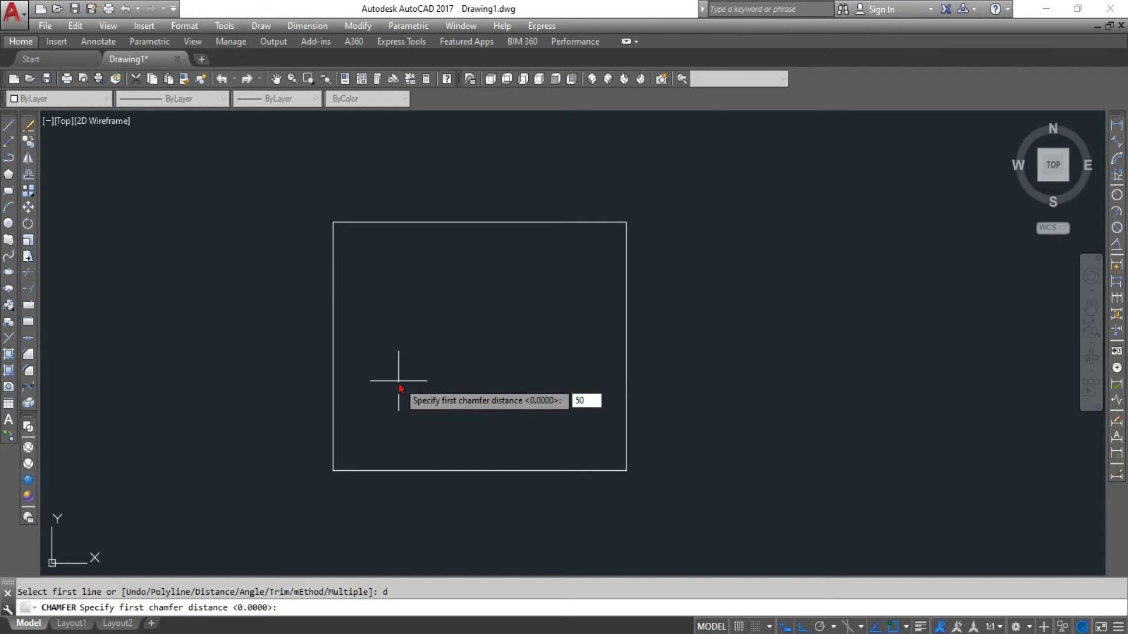
key(Return)
text(75)
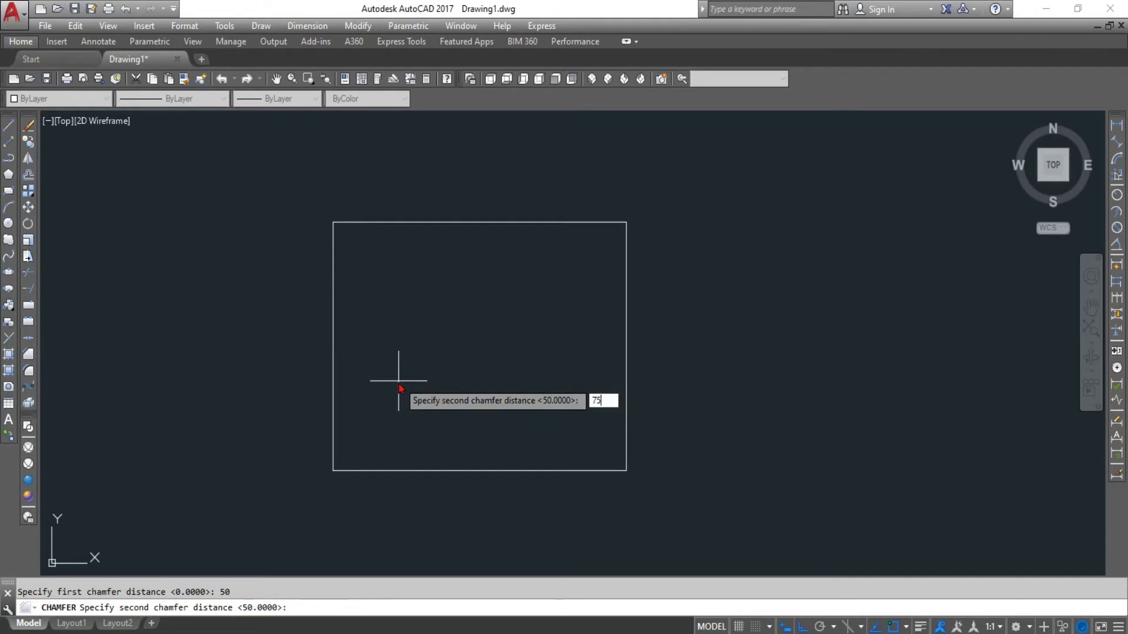
key(Return)
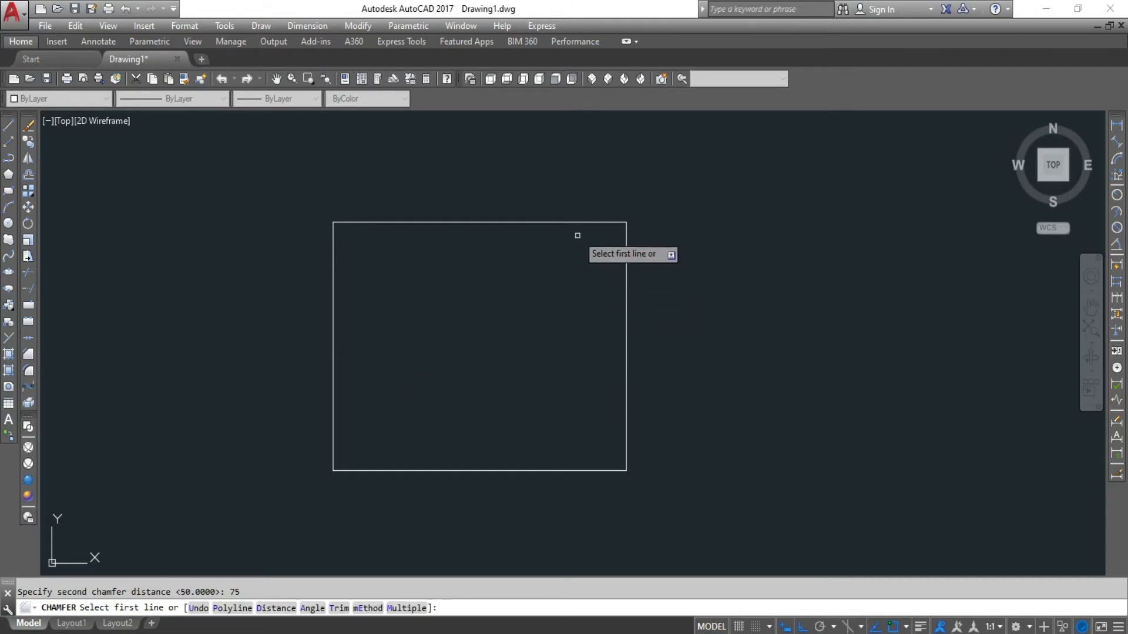
click(608, 222)
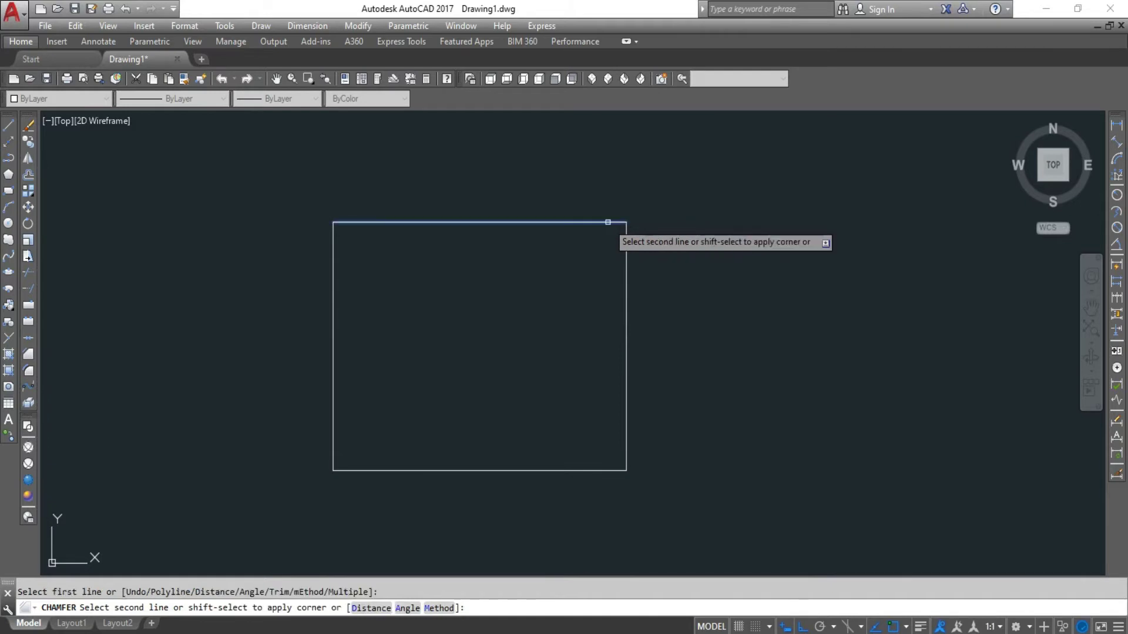
click(626, 251)
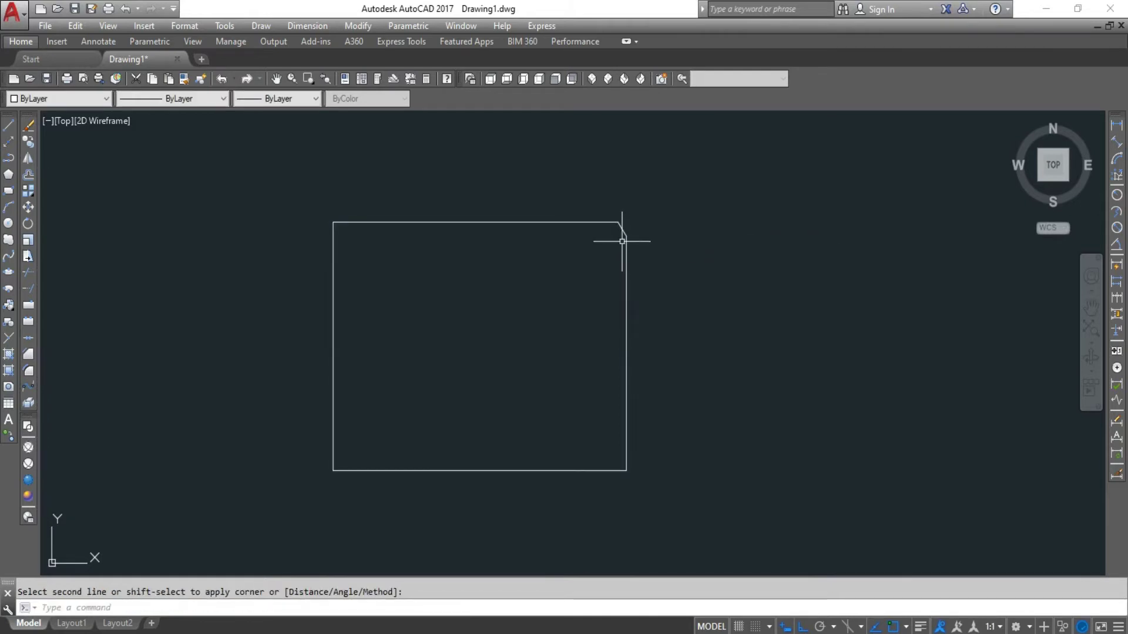
scroll(711, 230, up, 2)
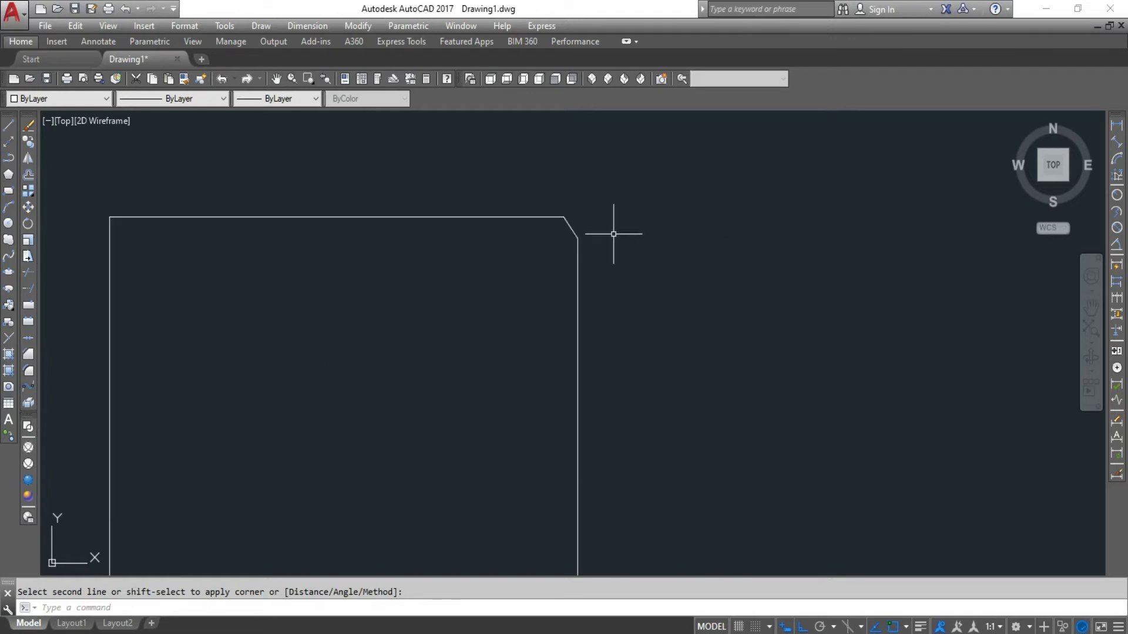
scroll(549, 216, up, 1)
scroll(579, 214, up, 2)
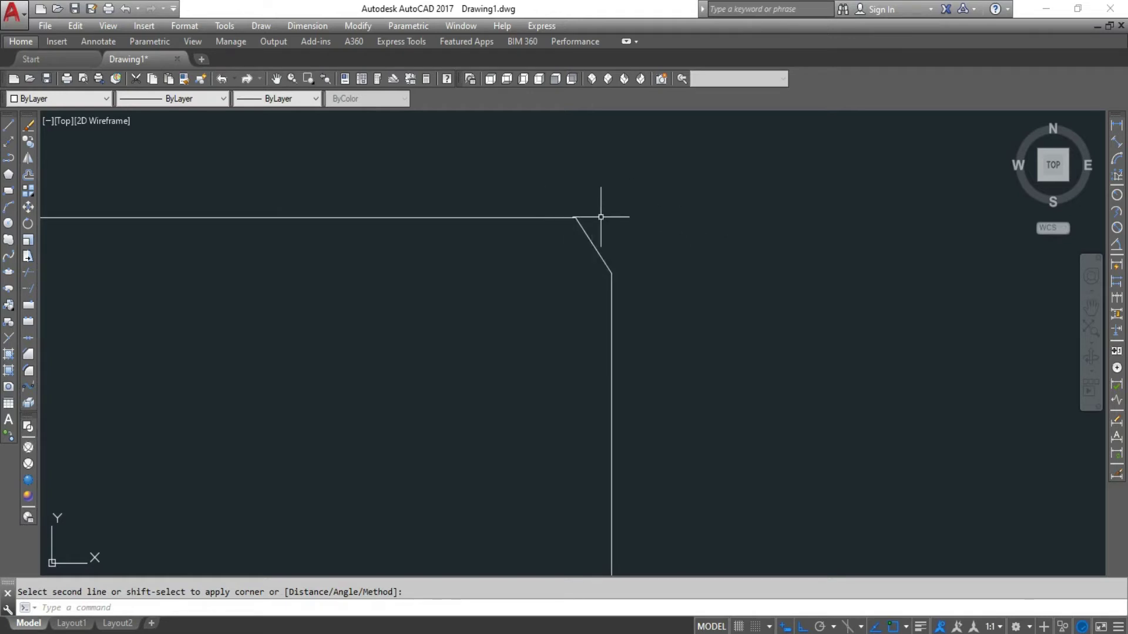
scroll(622, 249, down, 2)
scroll(623, 250, down, 3)
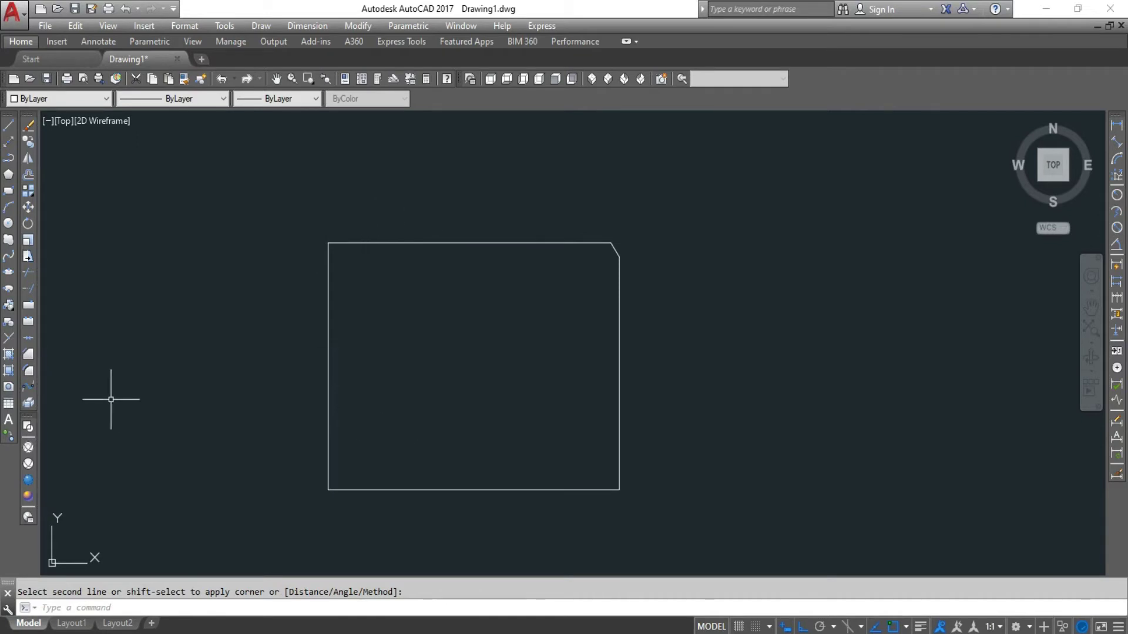
- Chamfer the bottom-right corner with distances 200 and 250, picking the bottom then right edge
click(30, 358)
text(d)
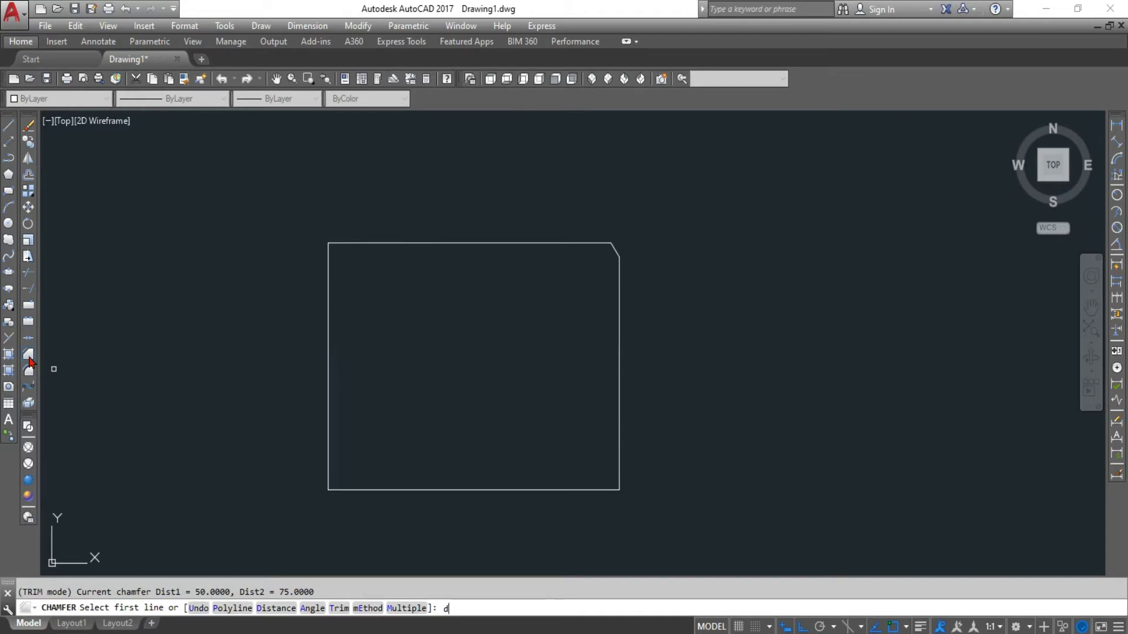
key(Return)
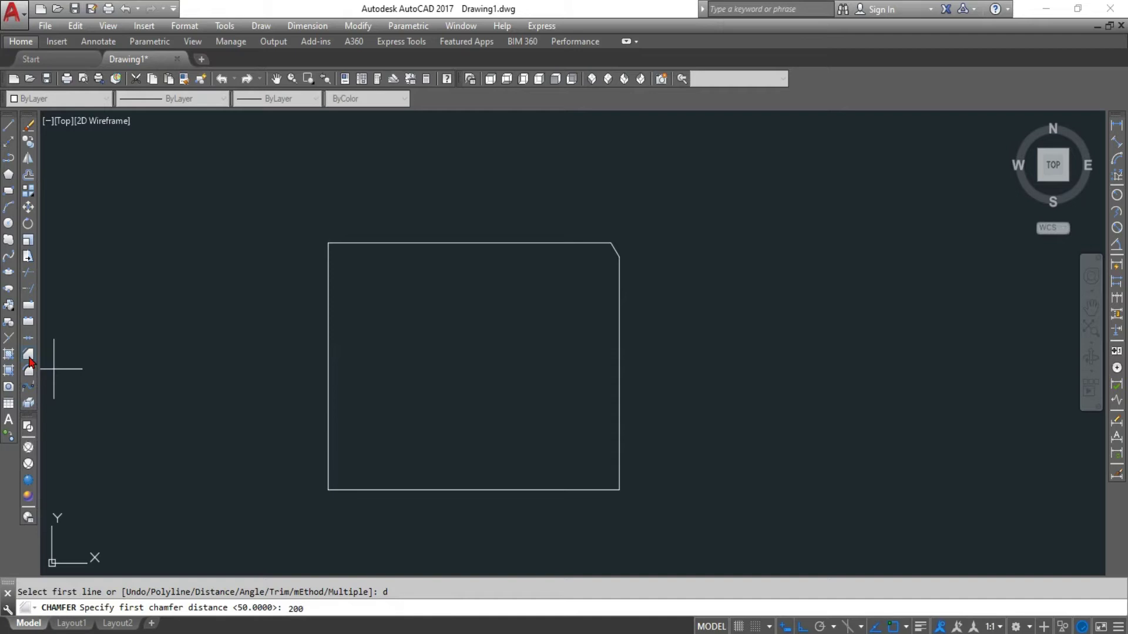
key(Return)
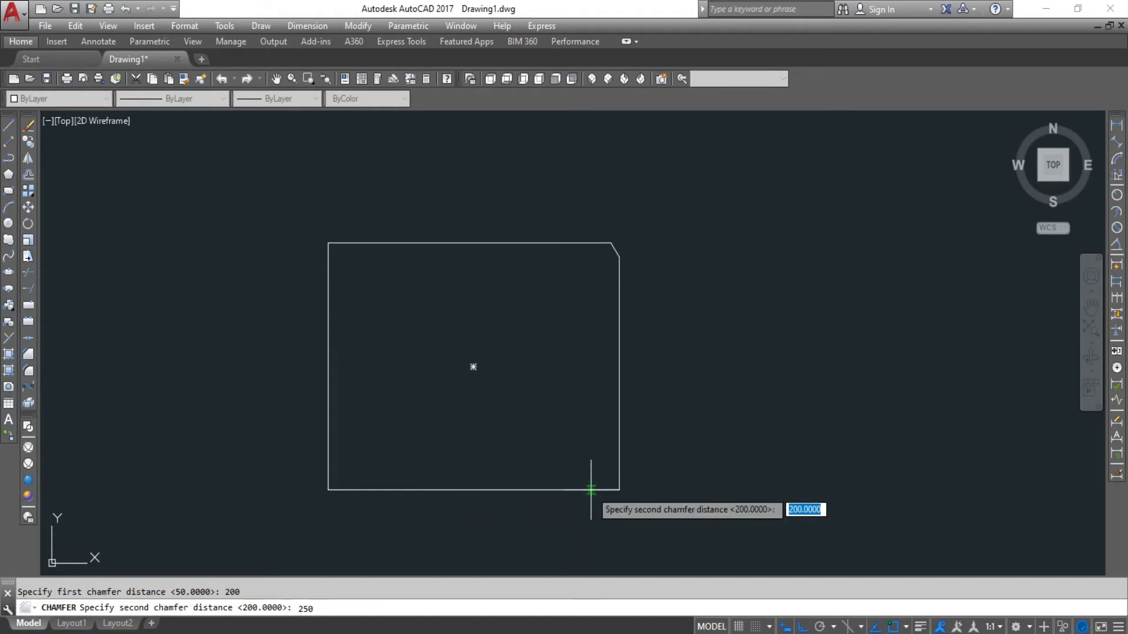
key(Return)
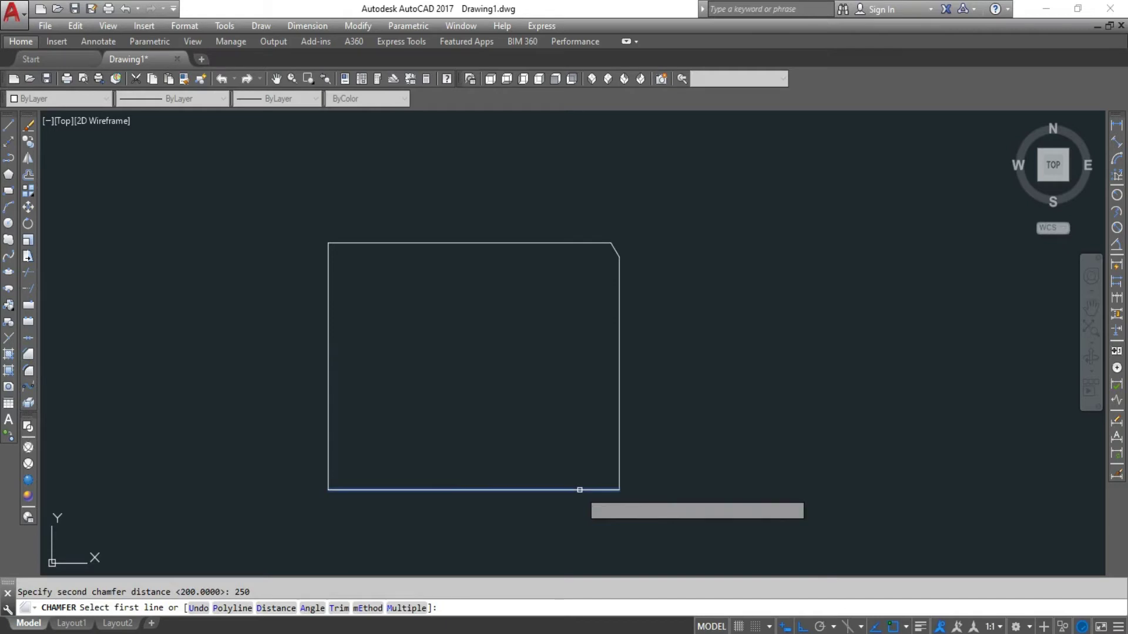
click(579, 490)
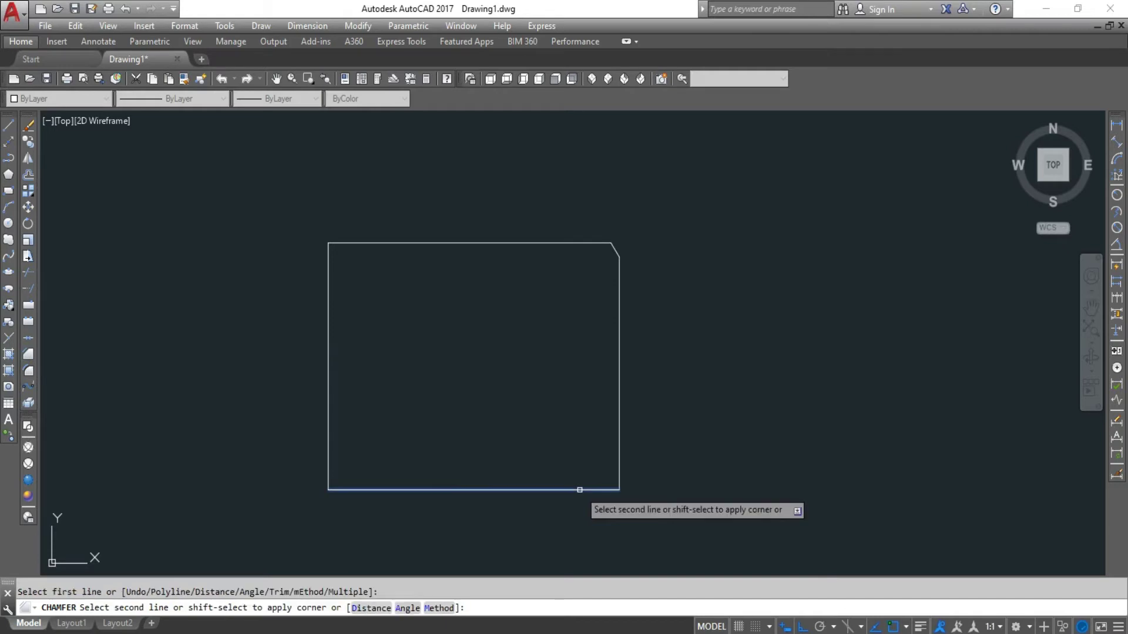
click(617, 442)
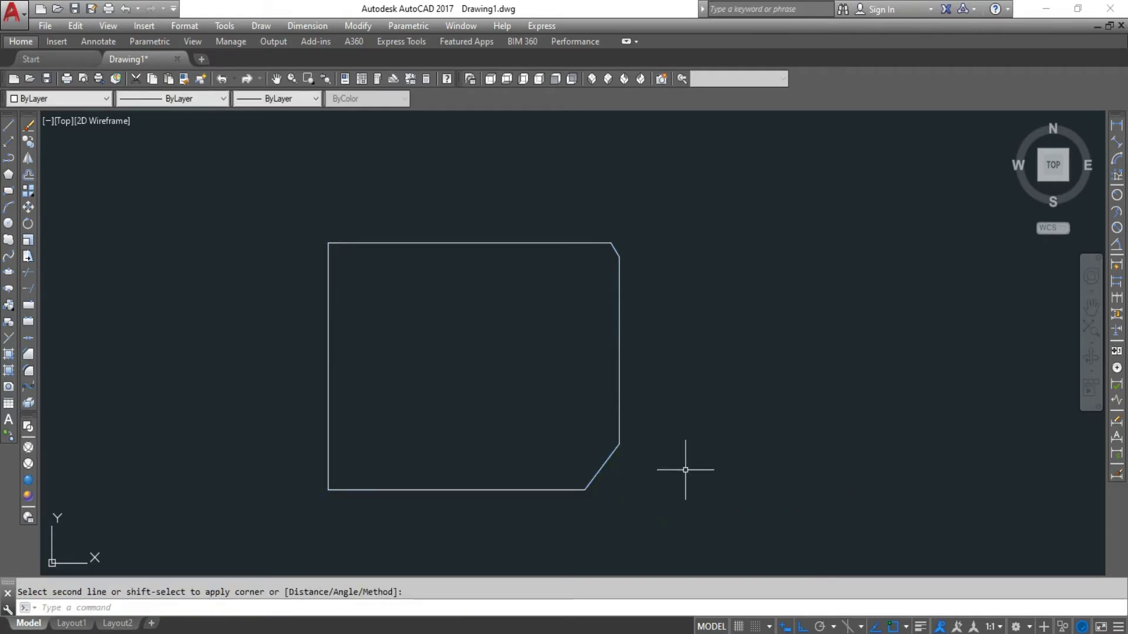
mouse_move(1053, 165)
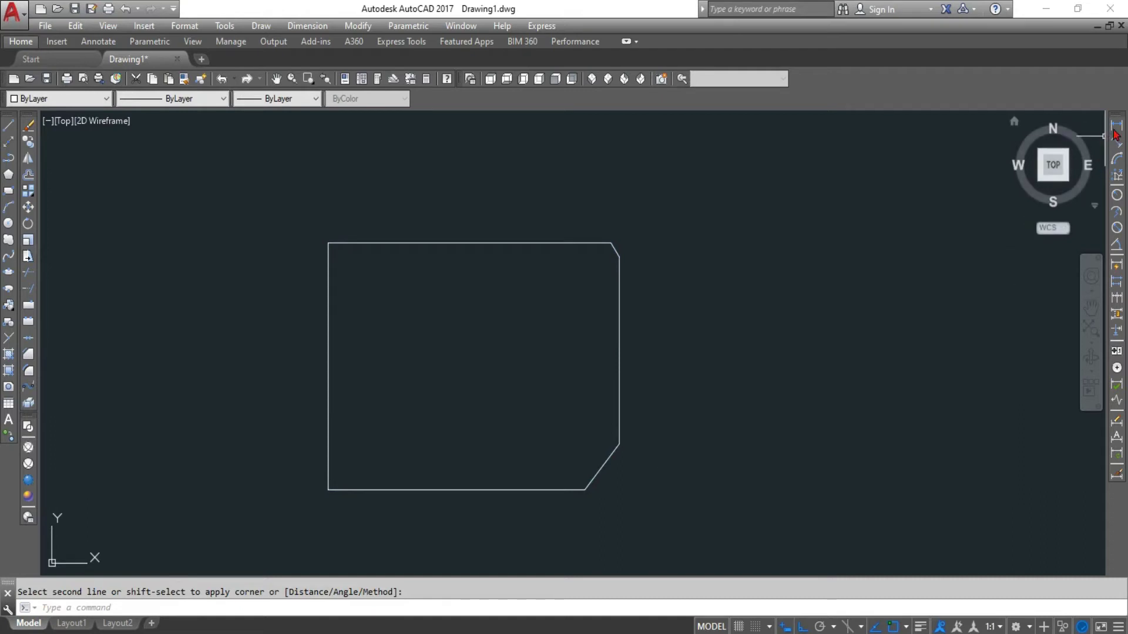
click(1117, 126)
click(604, 453)
scroll(605, 453, up, 4)
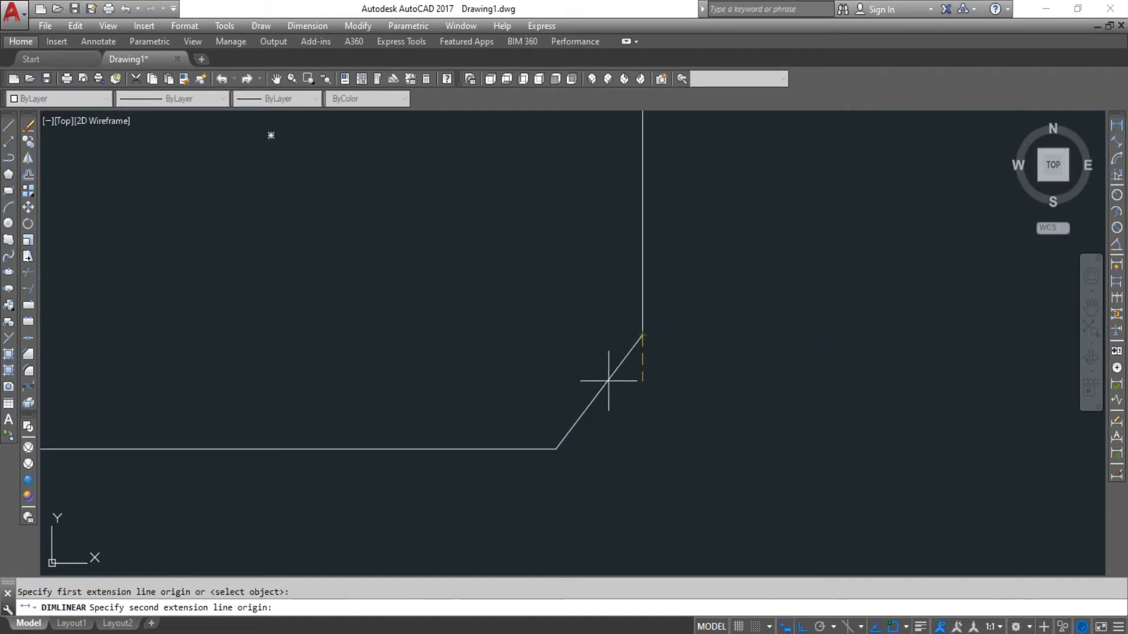
click(556, 449)
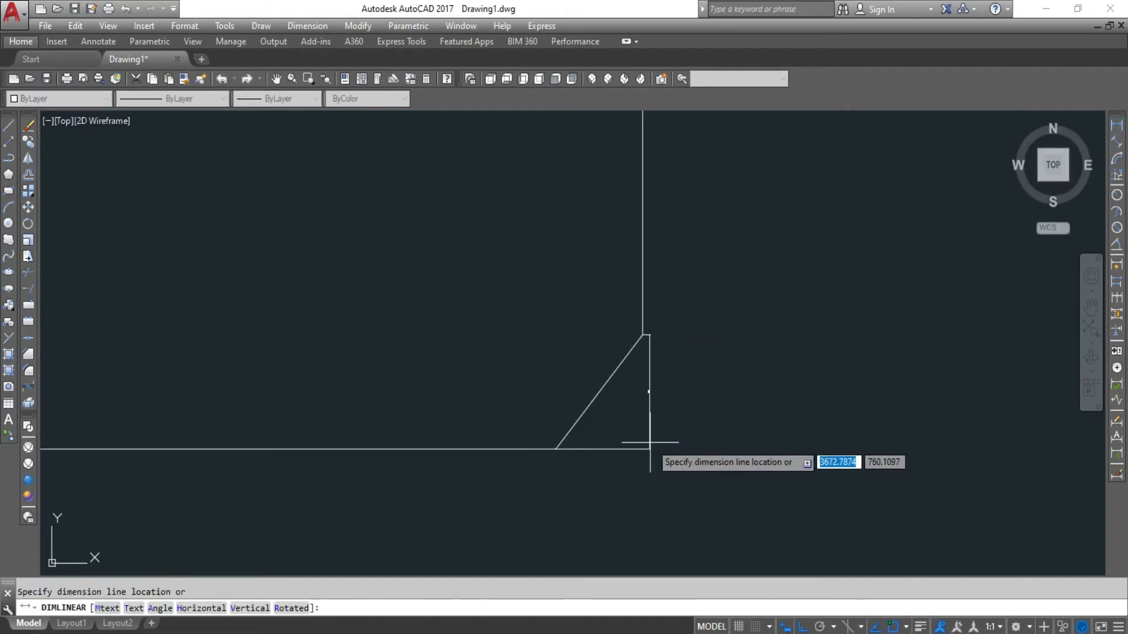
scroll(658, 429, up, 5)
scroll(652, 411, up, 2)
scroll(649, 394, up, 2)
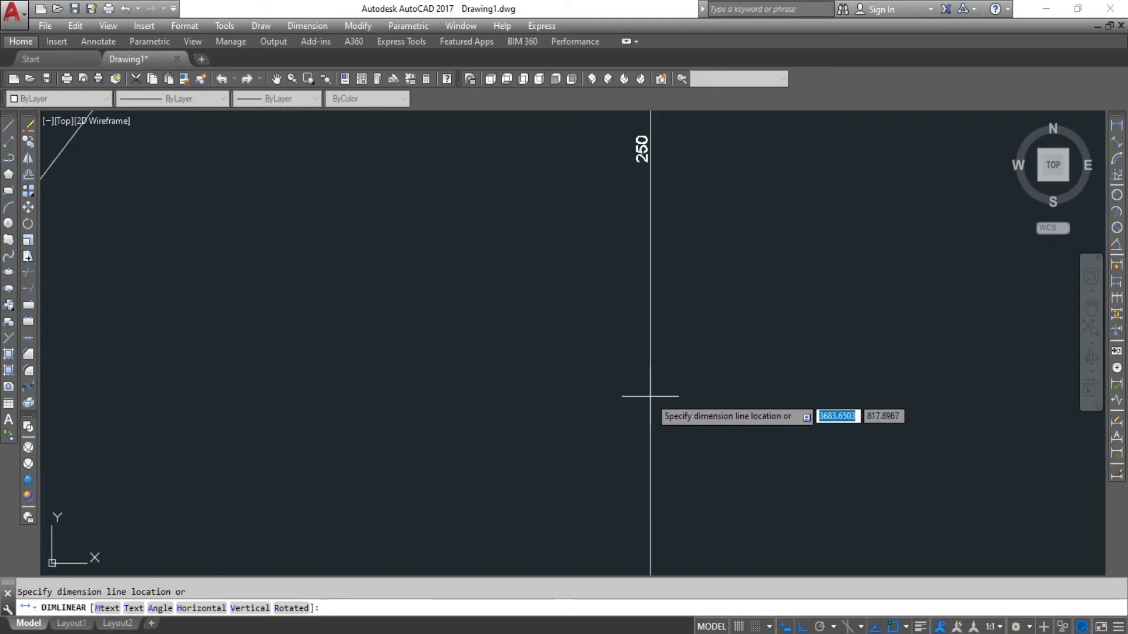
scroll(652, 397, down, 4)
scroll(654, 399, down, 2)
scroll(669, 408, down, 4)
scroll(682, 422, down, 2)
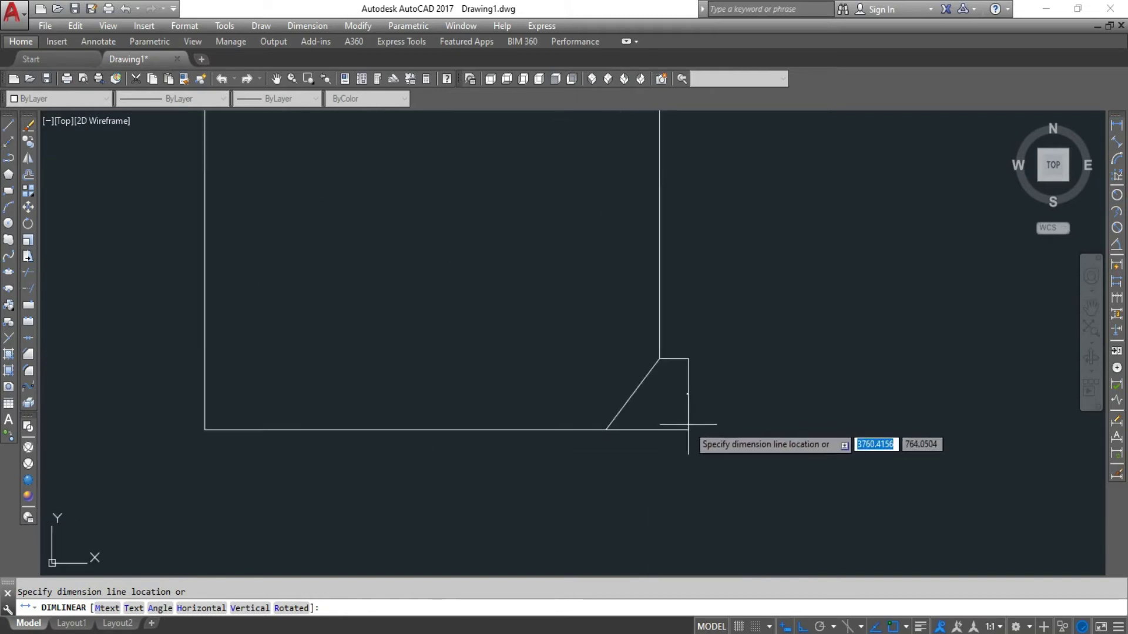
scroll(688, 425, down, 2)
key(Escape)
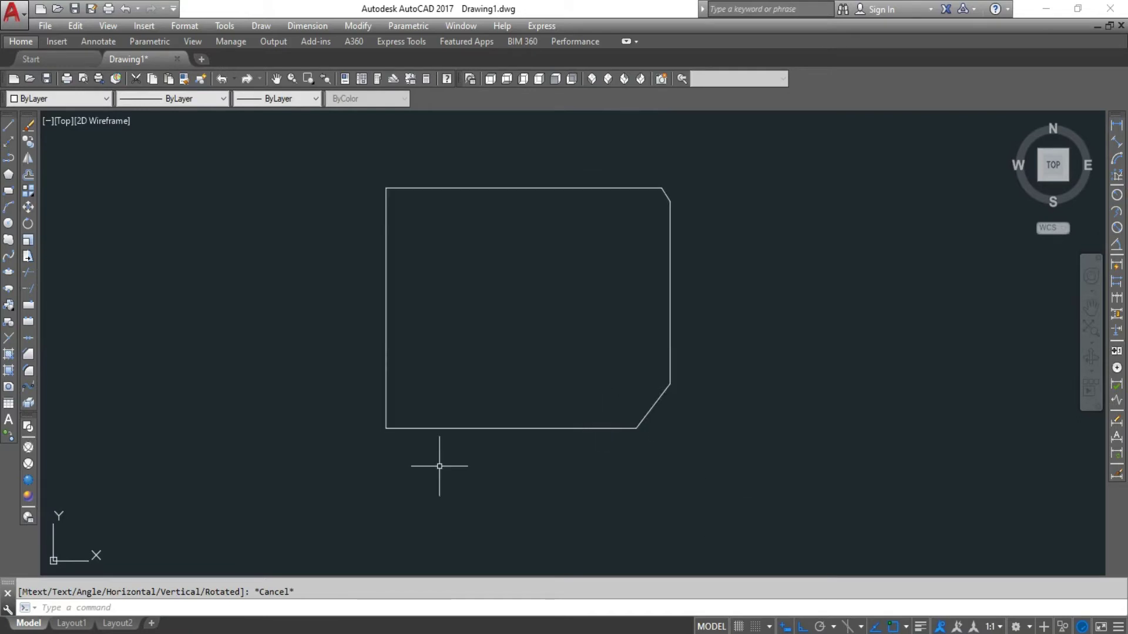
- Using the Angle option, chamfer the bottom-left corner with length 250 and angle 35
click(28, 361)
text(a)
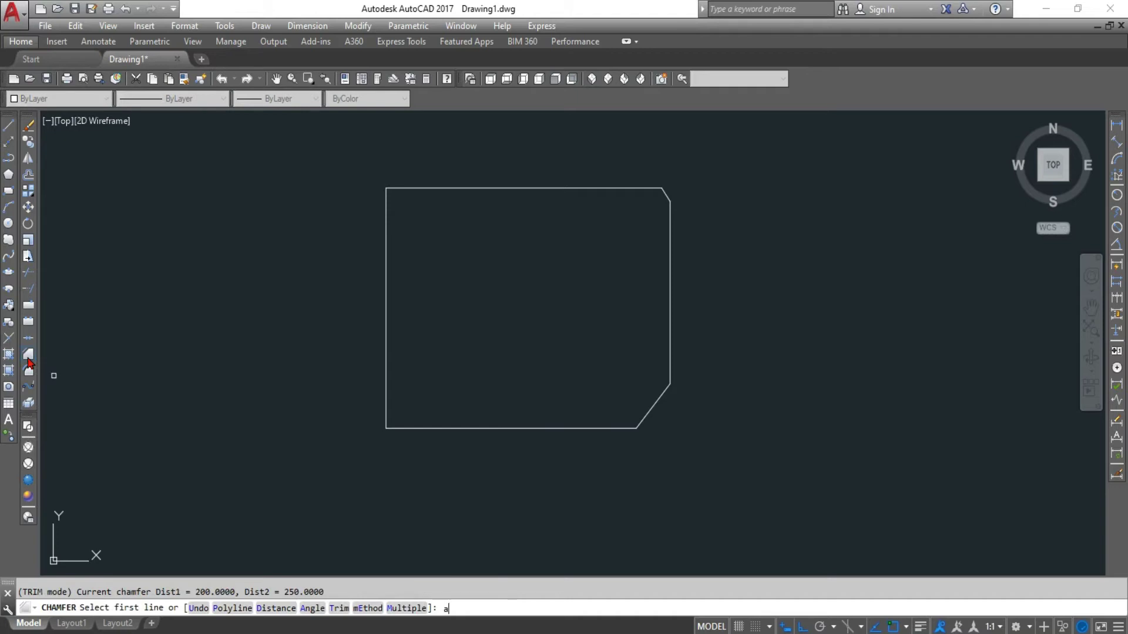
key(Return)
text(250)
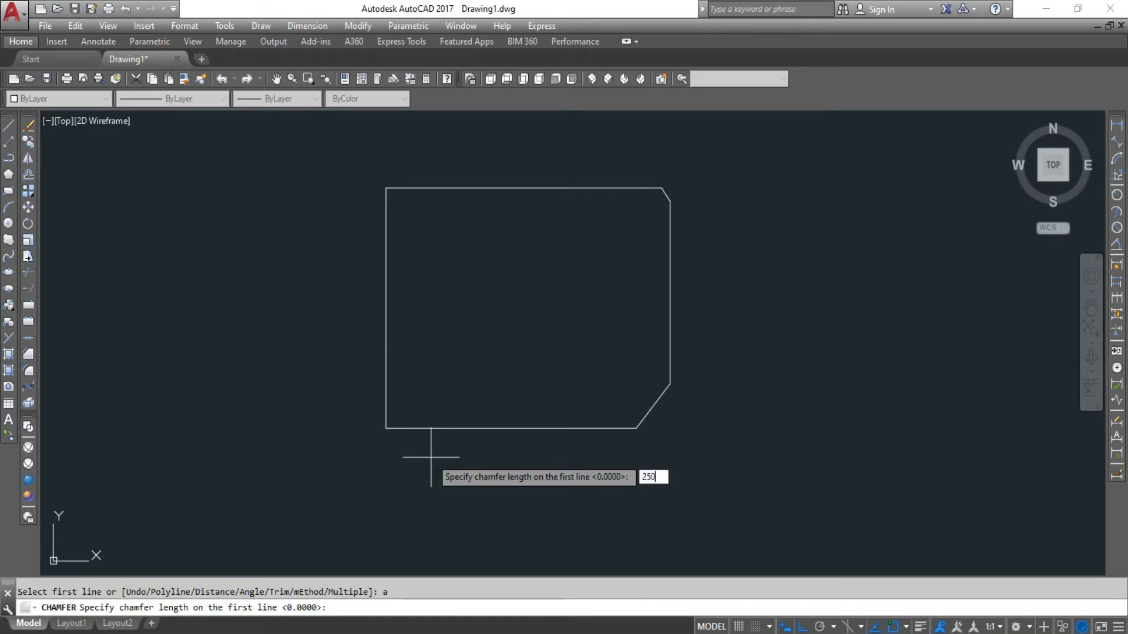
key(Return)
text(35)
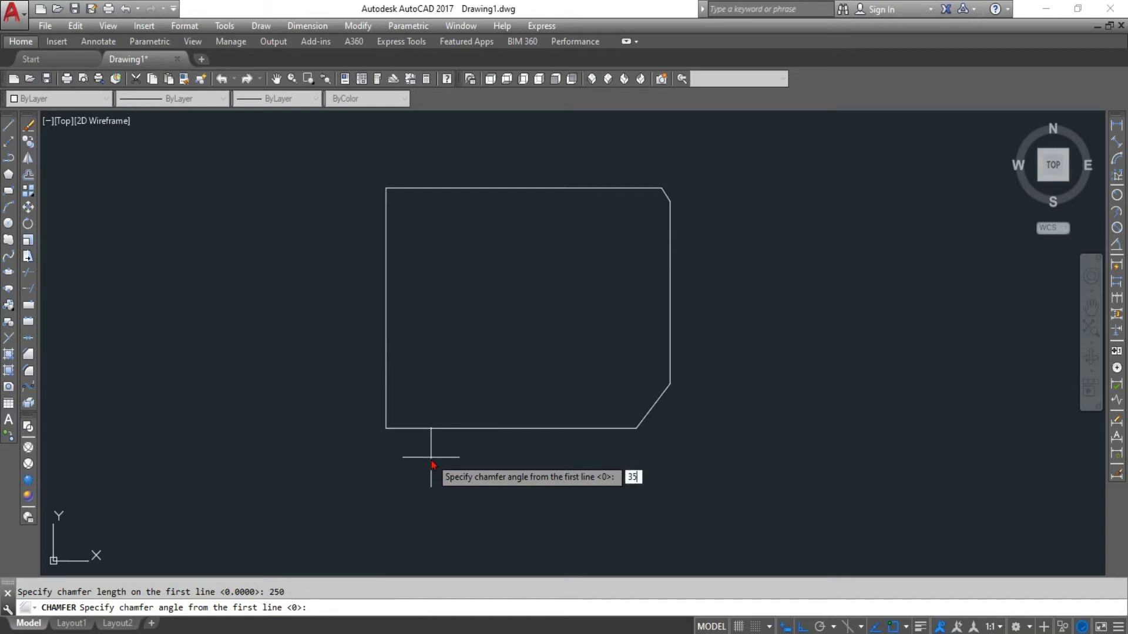
key(Return)
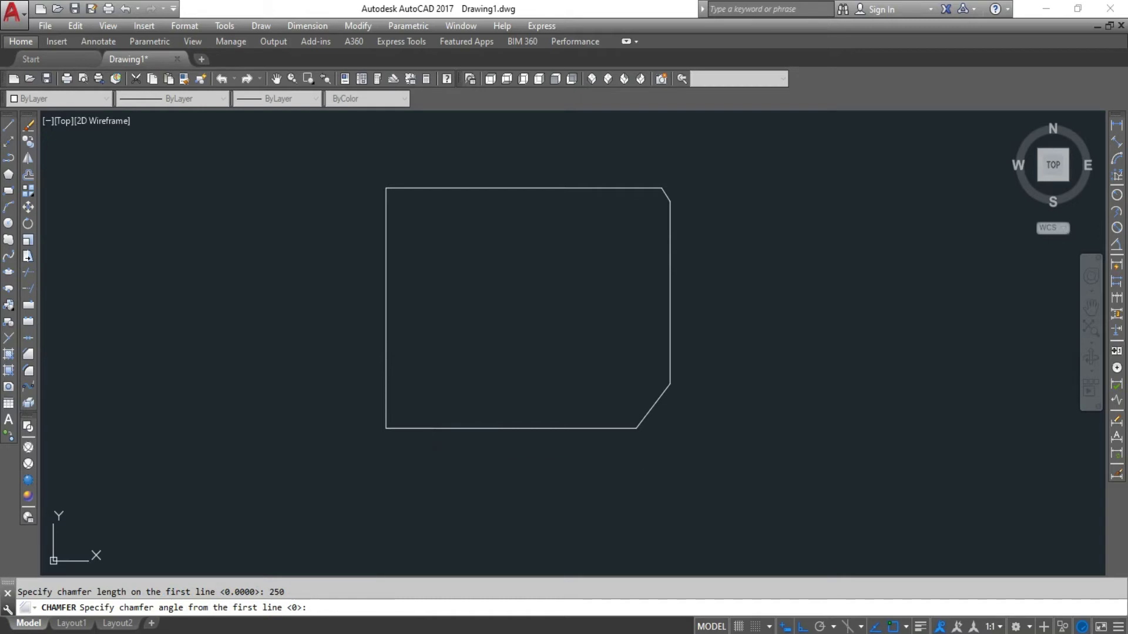
click(427, 428)
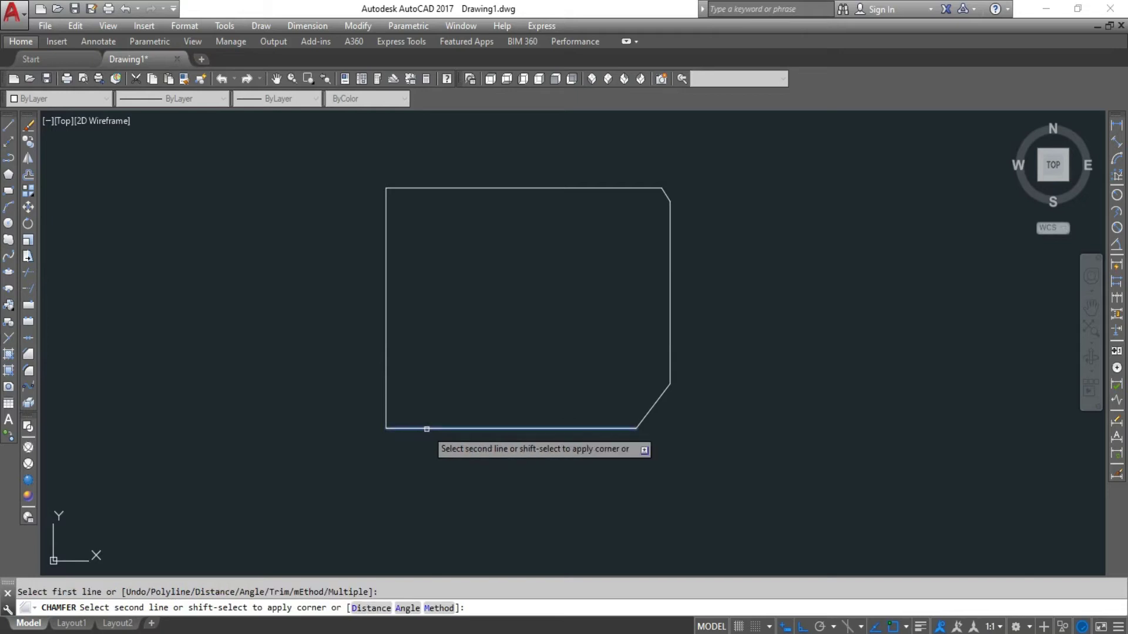
click(386, 373)
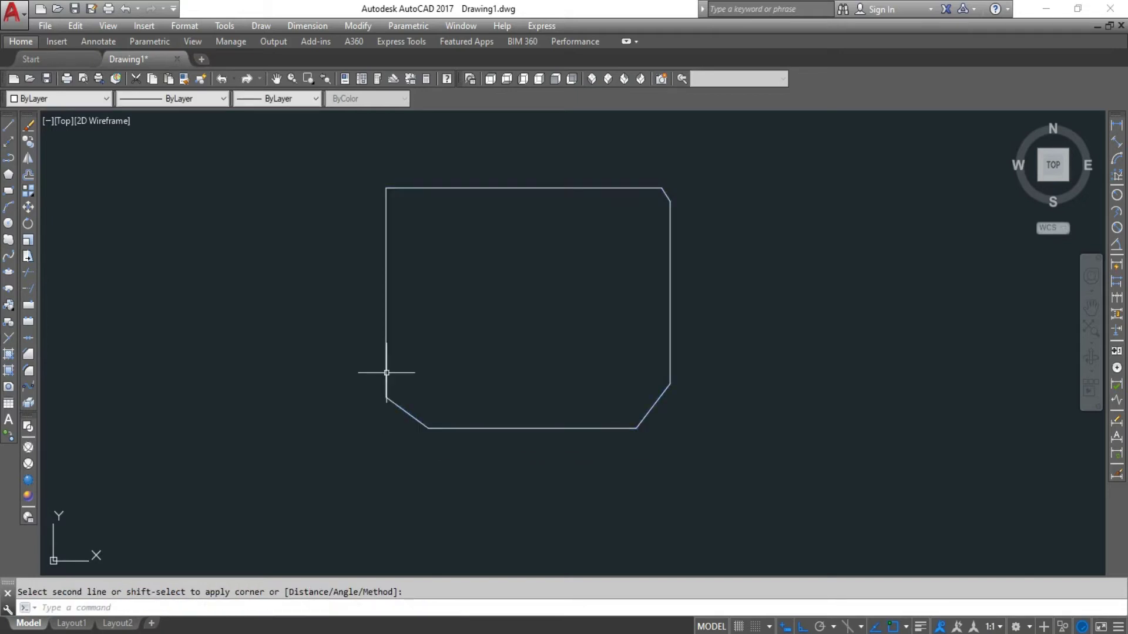
- Draw a horizontal reference line extending the bottom edge left from the chamfer's end
click(8, 126)
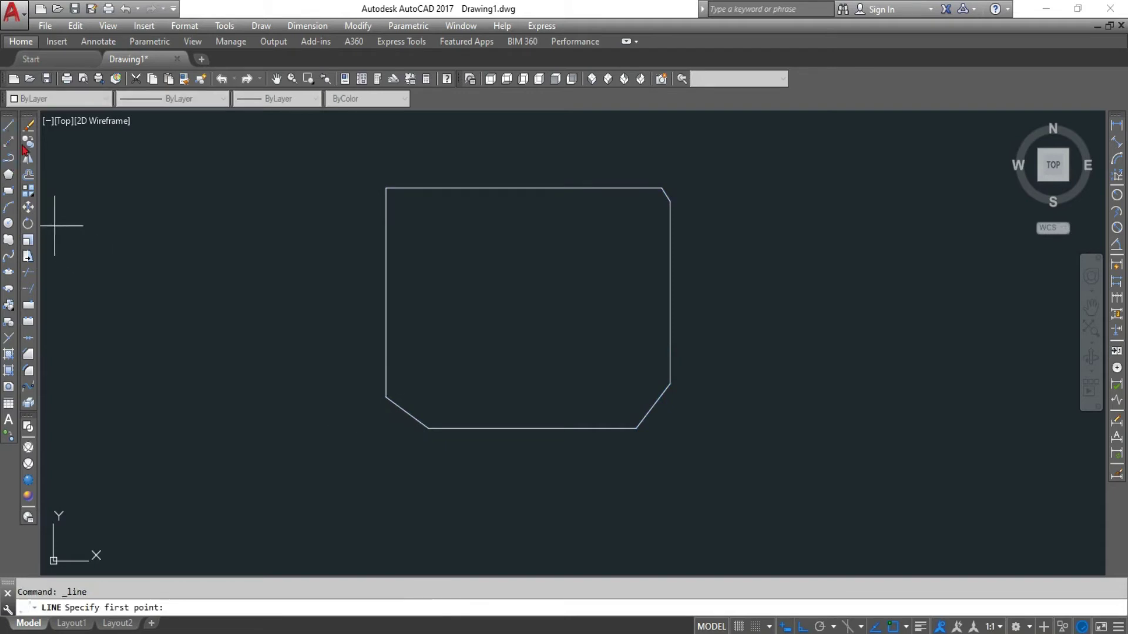
click(428, 429)
click(329, 427)
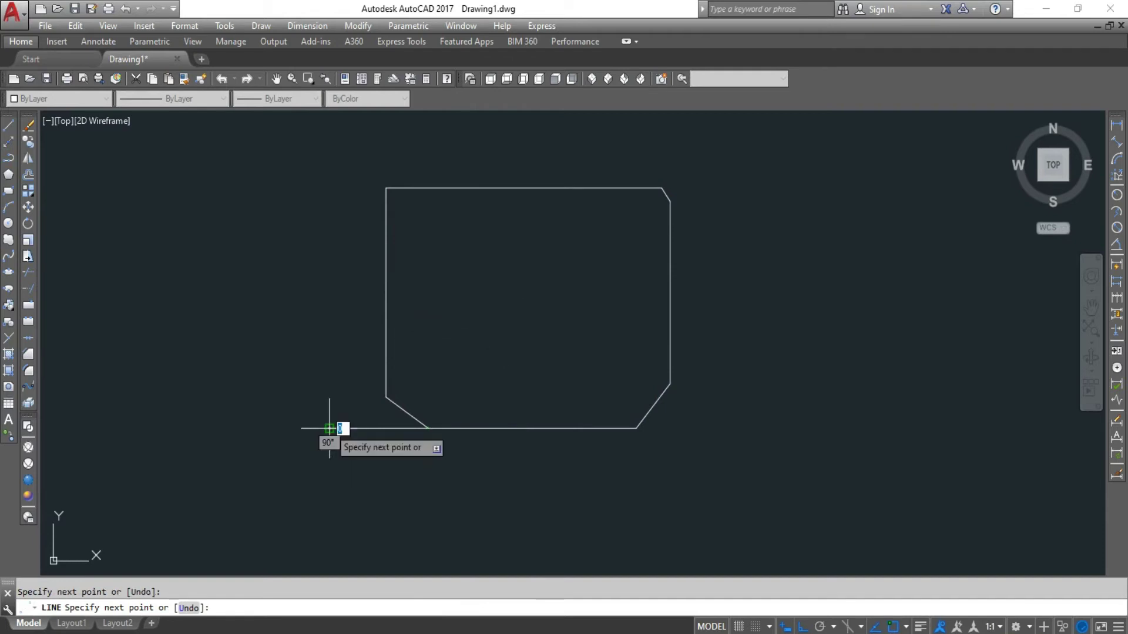
key(Return)
scroll(327, 429, up, 2)
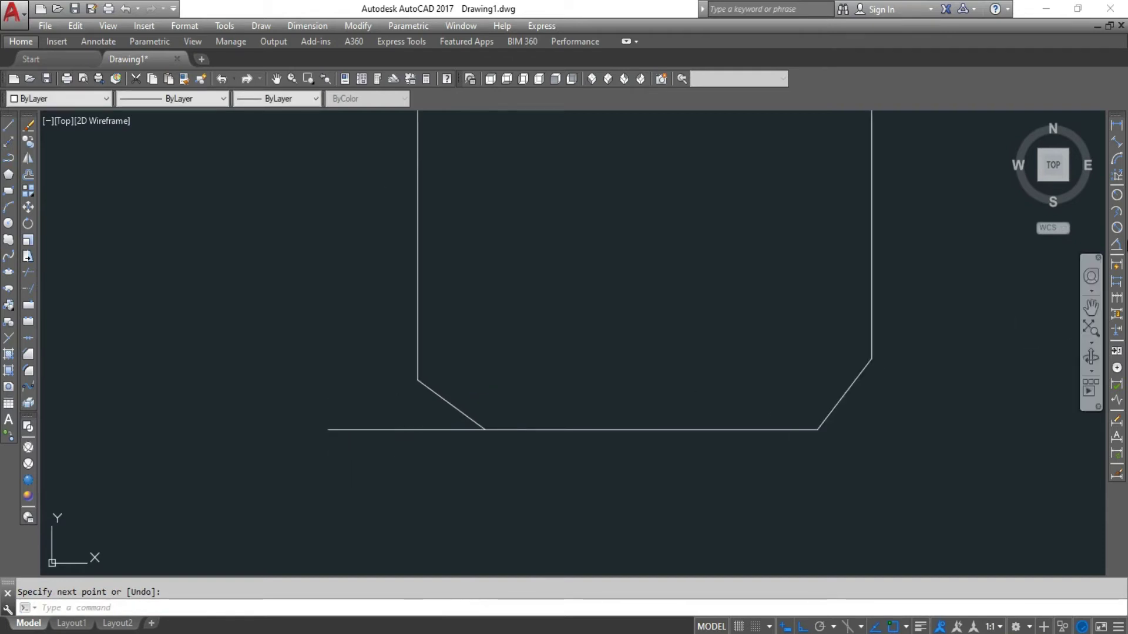
- Add an angular dimension reading 35 between the chamfer edge and the reference line
click(1117, 250)
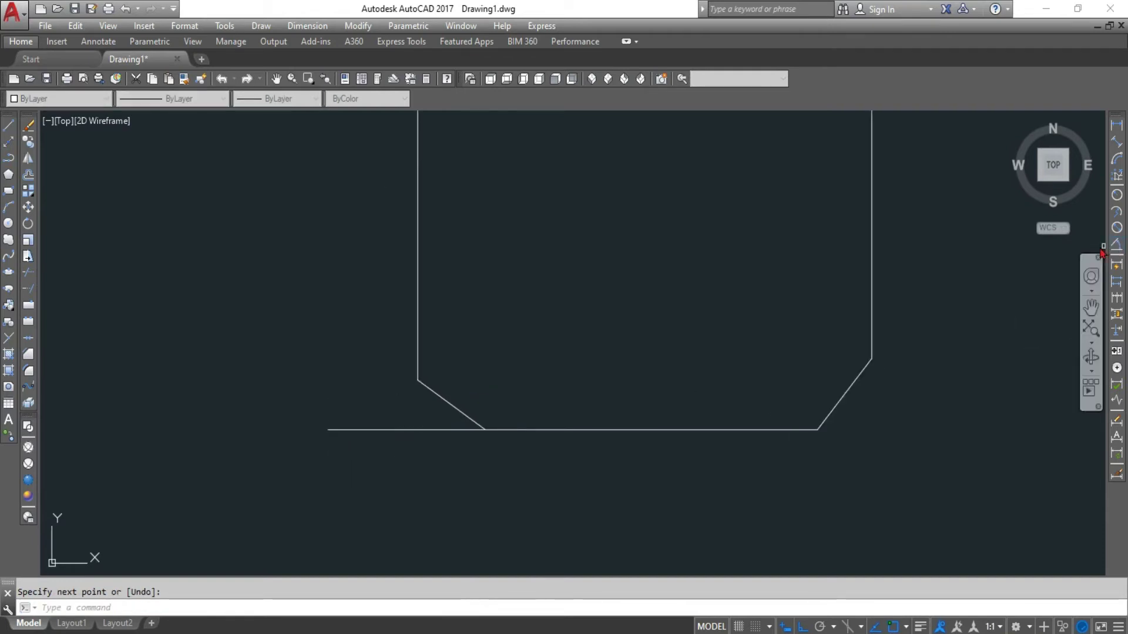
click(449, 405)
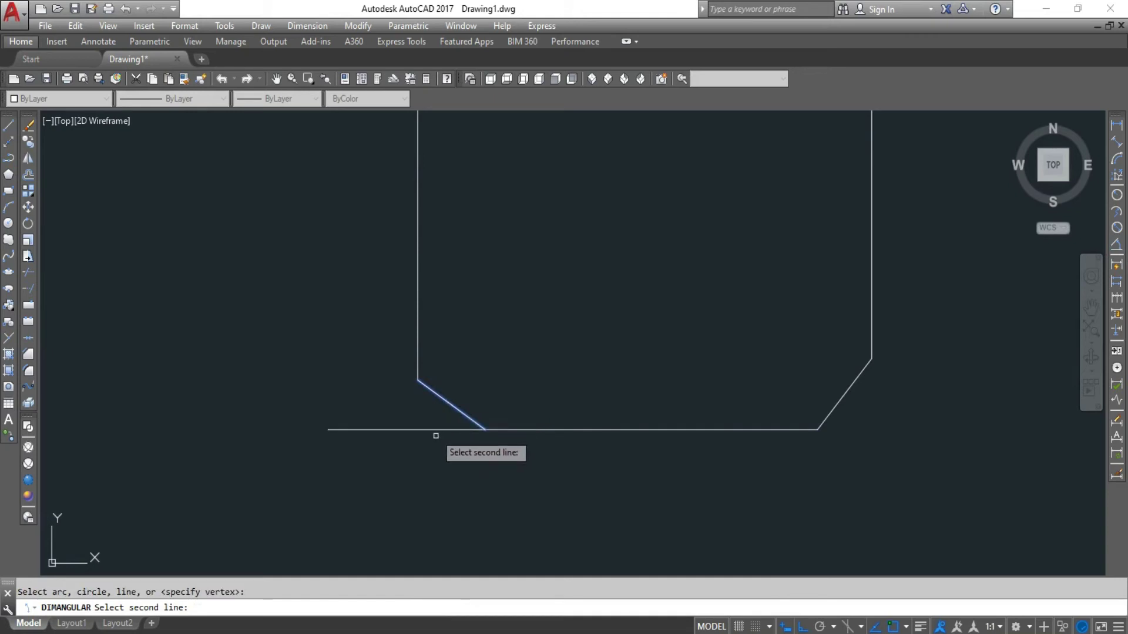
click(440, 430)
scroll(410, 418, up, 4)
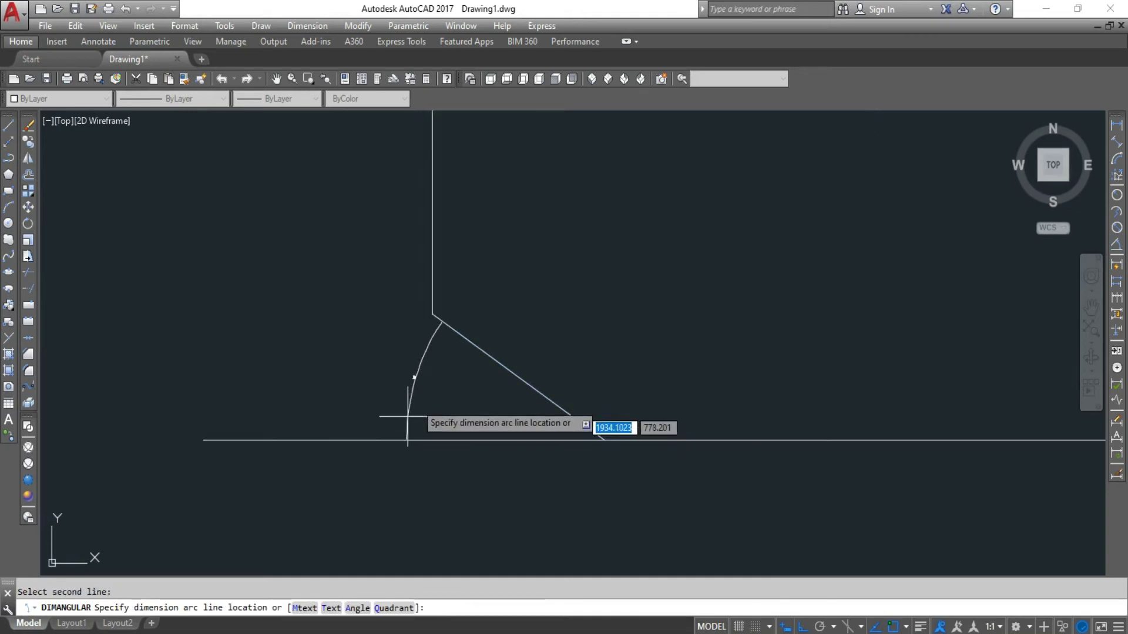
scroll(416, 394, up, 4)
scroll(415, 376, up, 2)
scroll(411, 378, down, 4)
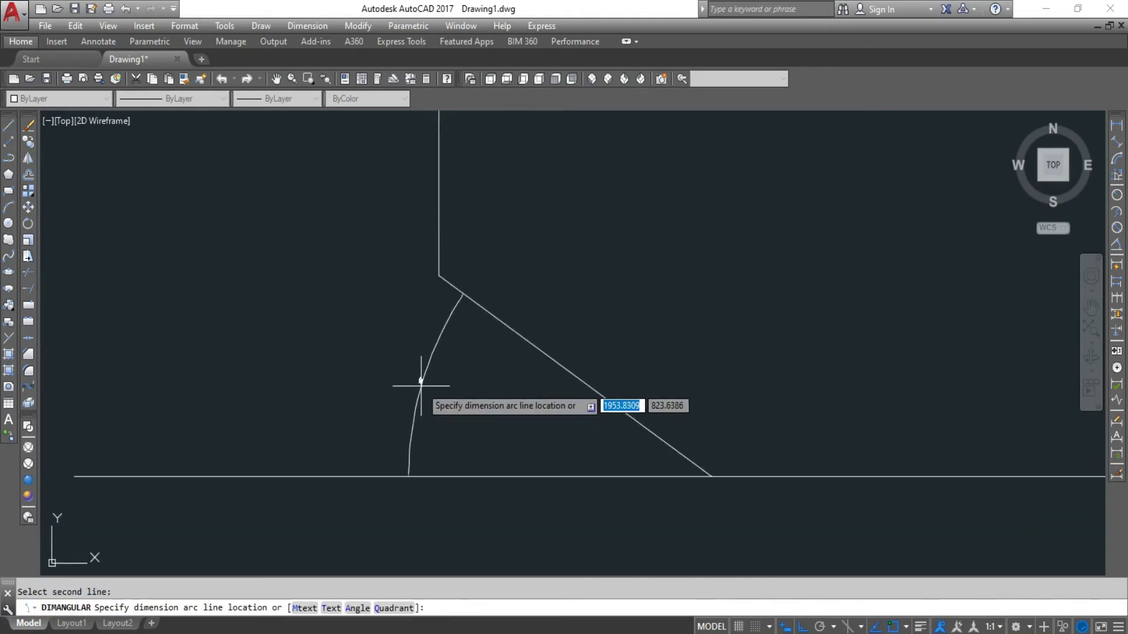
click(421, 382)
scroll(403, 416, down, 4)
scroll(403, 415, down, 6)
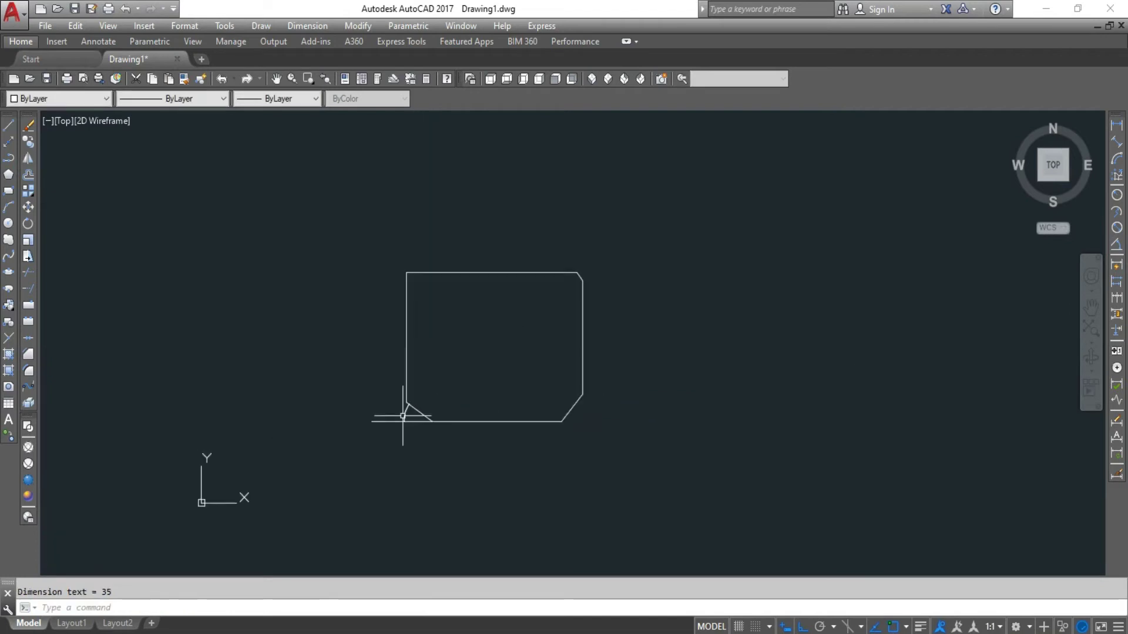
- Window-select and erase the old chamfered shape, then draw a new square rectangle
click(349, 244)
click(633, 474)
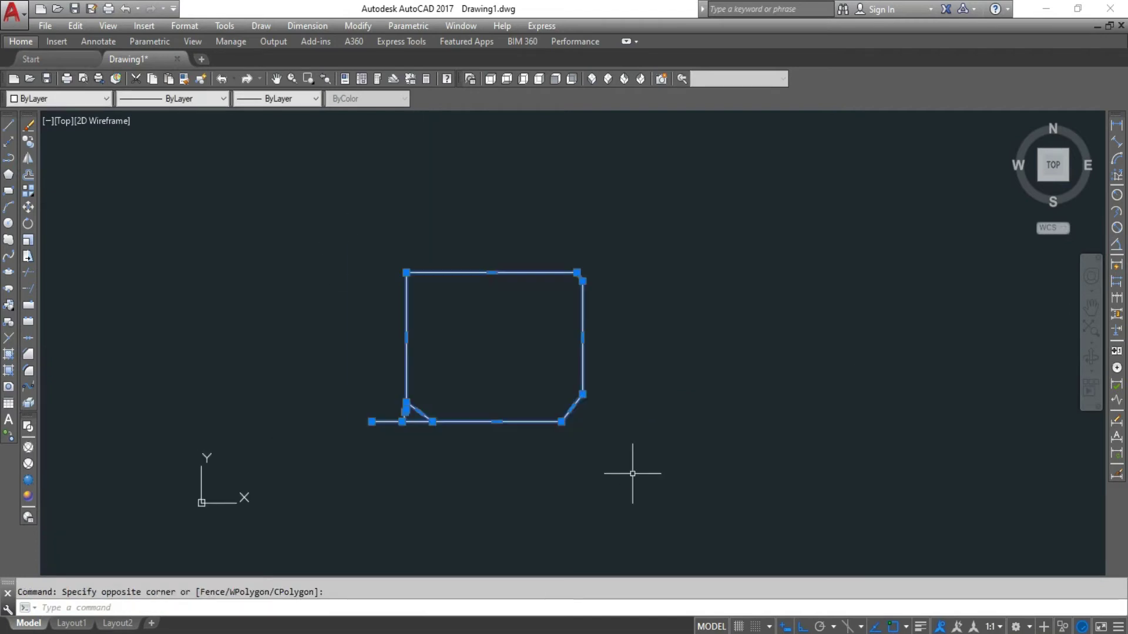
key(Delete)
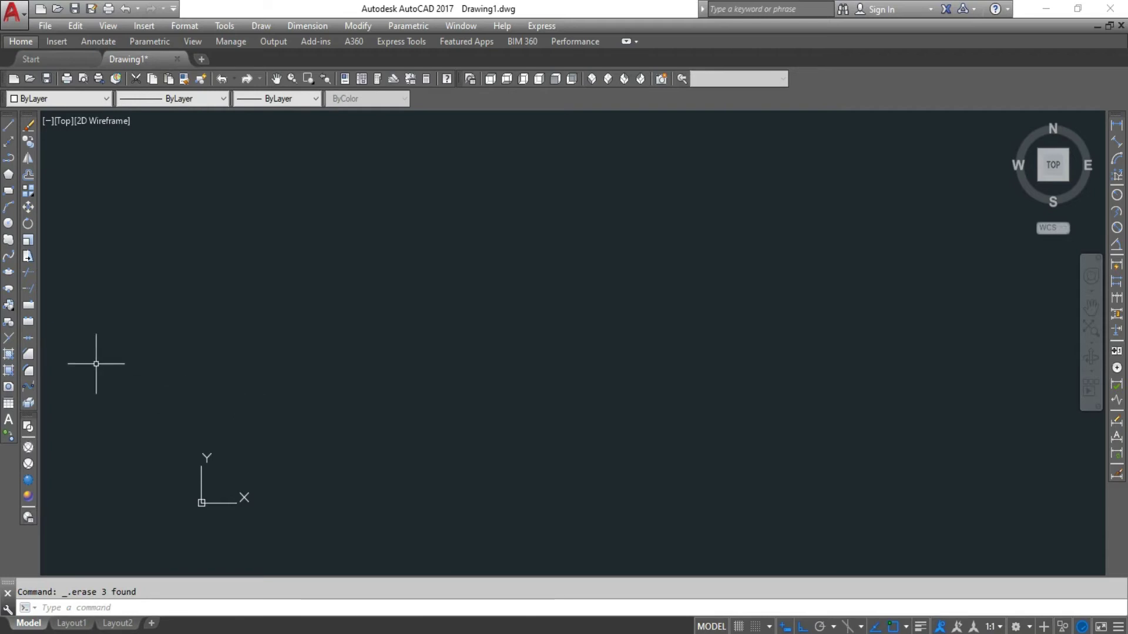
click(10, 191)
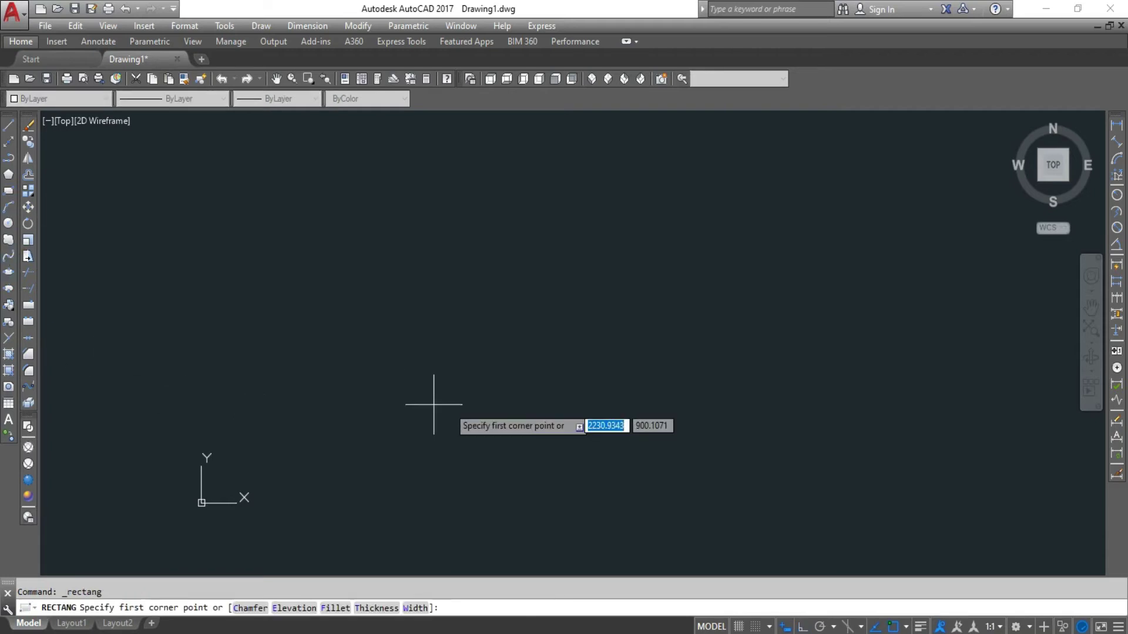
click(446, 467)
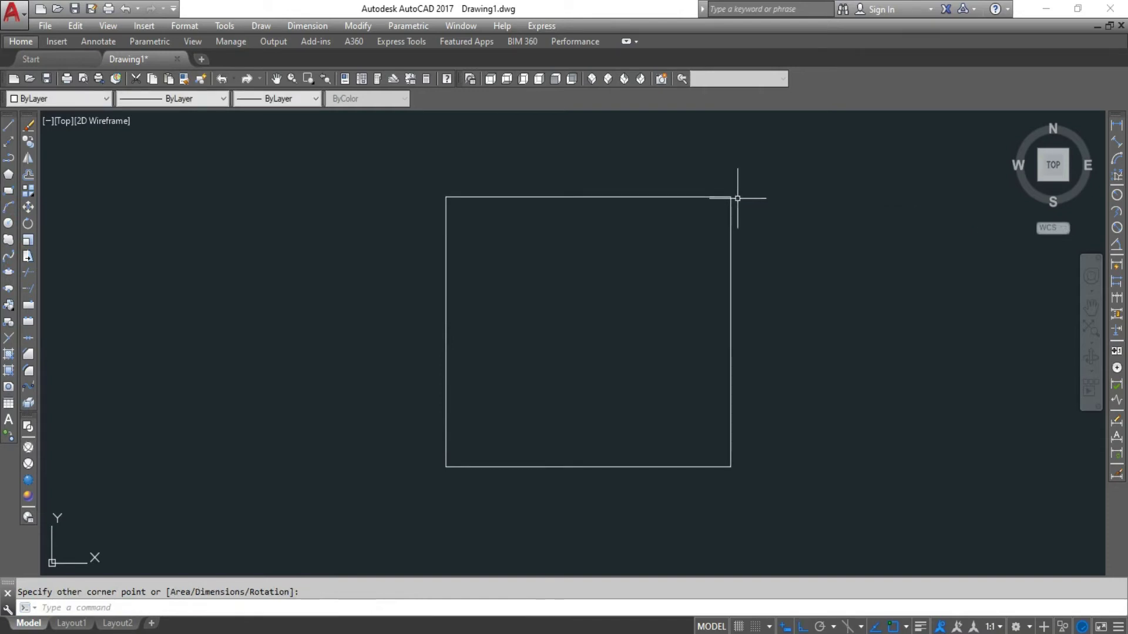
- Chamfer the square's bottom-right corner at 100 by 150, then undo the chamfer
click(28, 356)
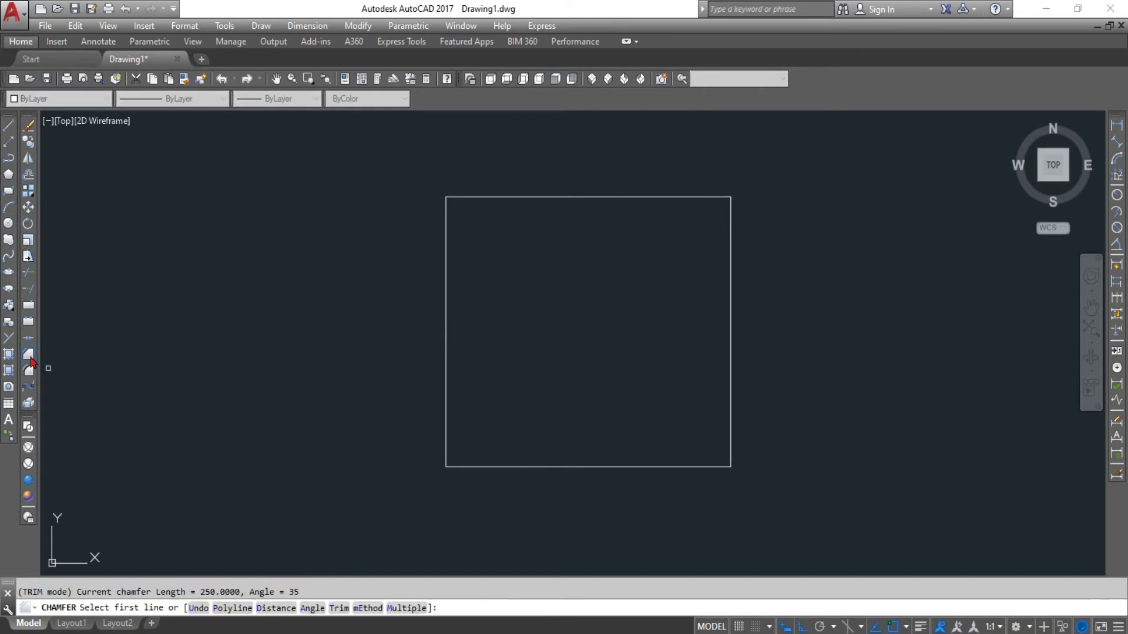
text(d)
key(Return)
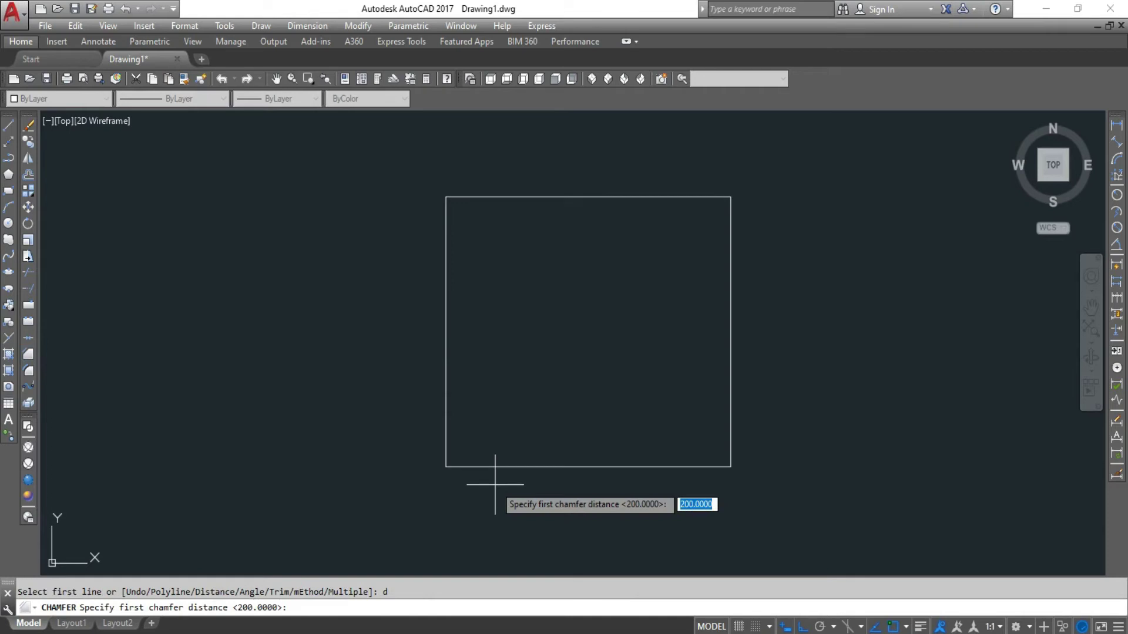
text(100)
key(Return)
text(150)
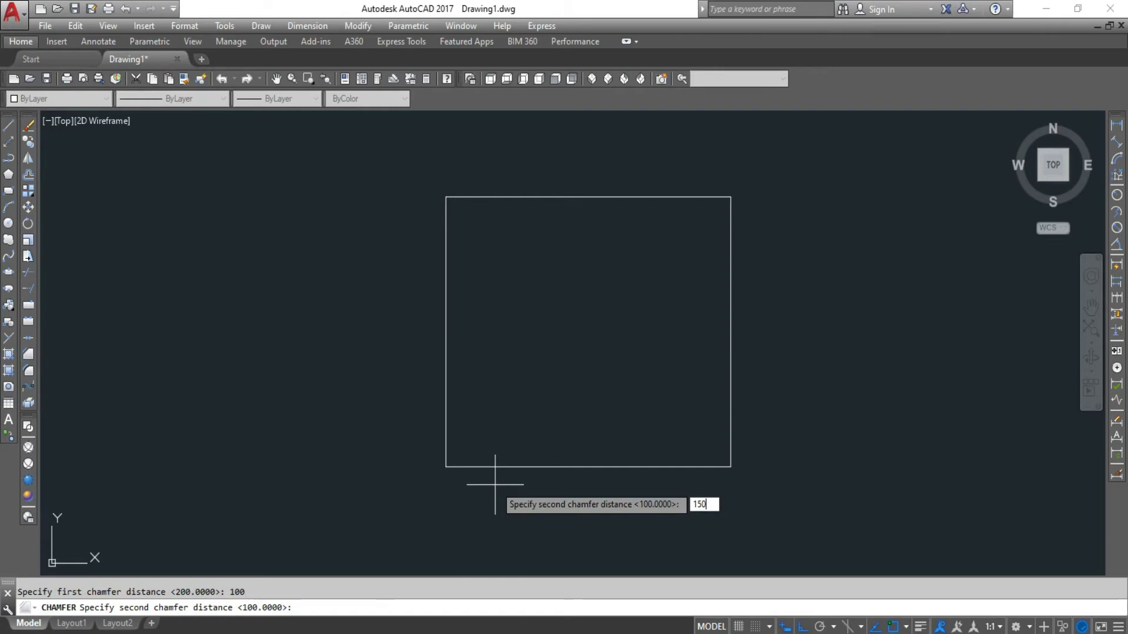
key(Return)
click(706, 468)
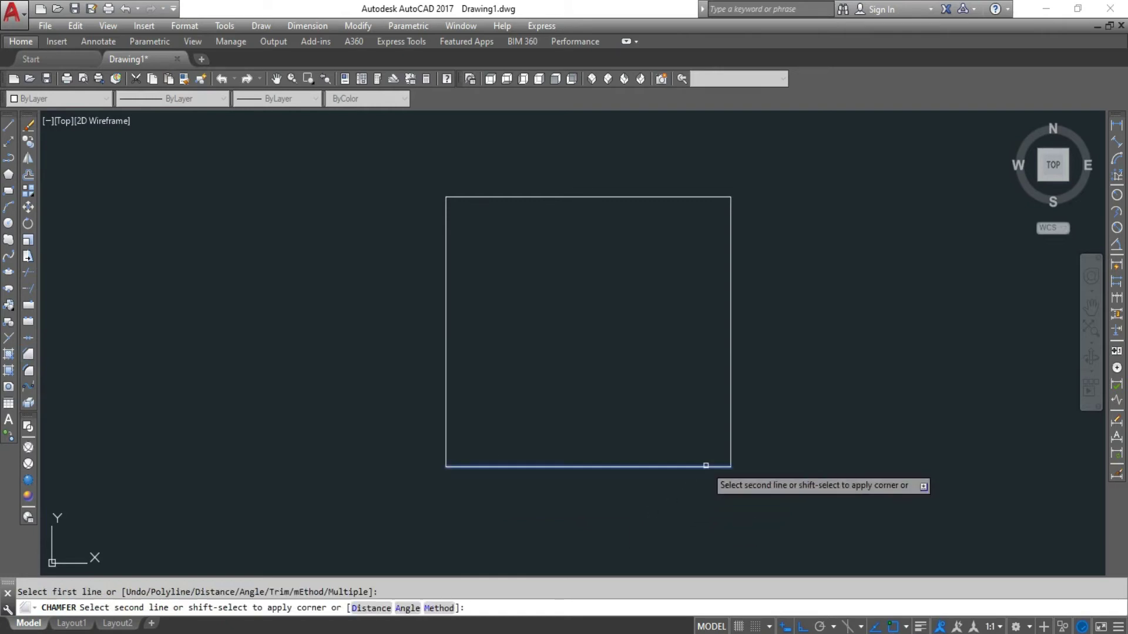
click(731, 419)
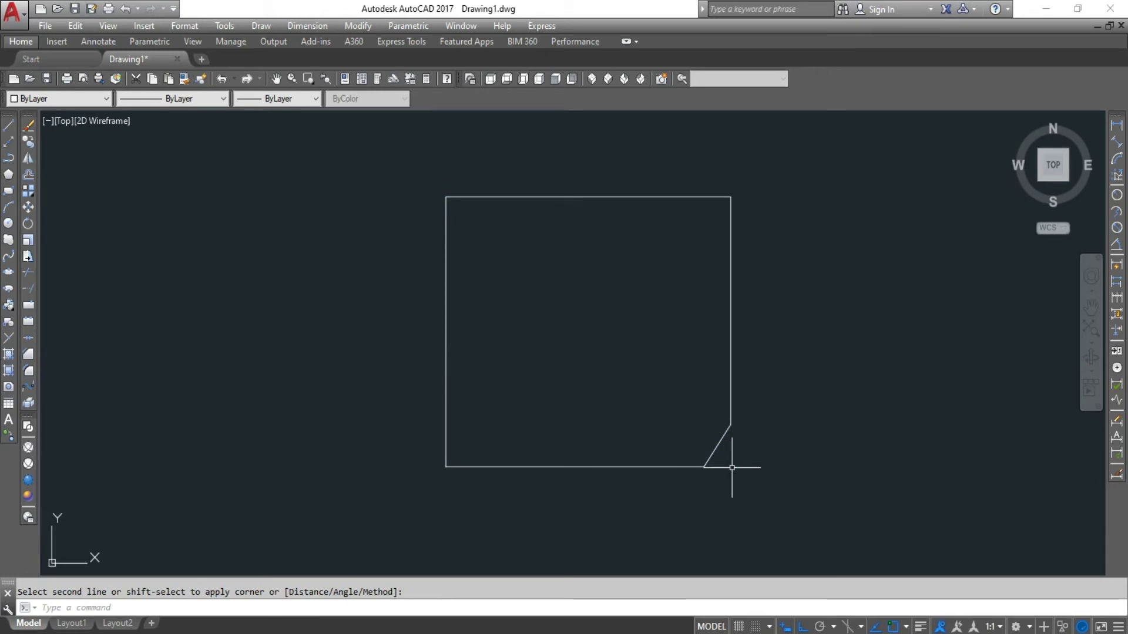
click(695, 468)
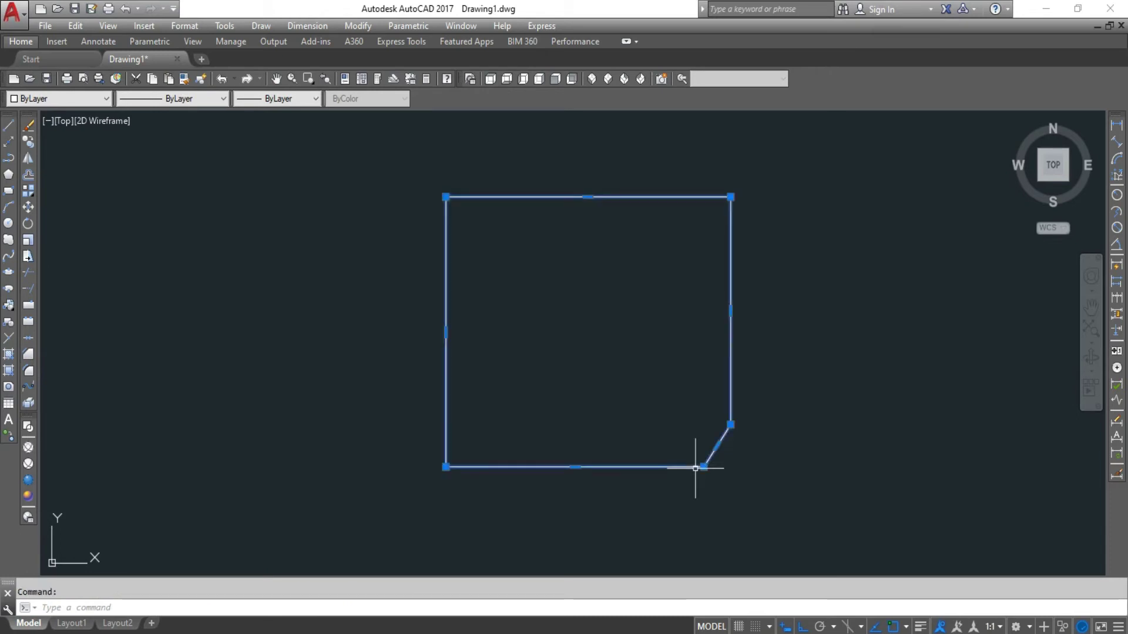
key(ctrl+z)
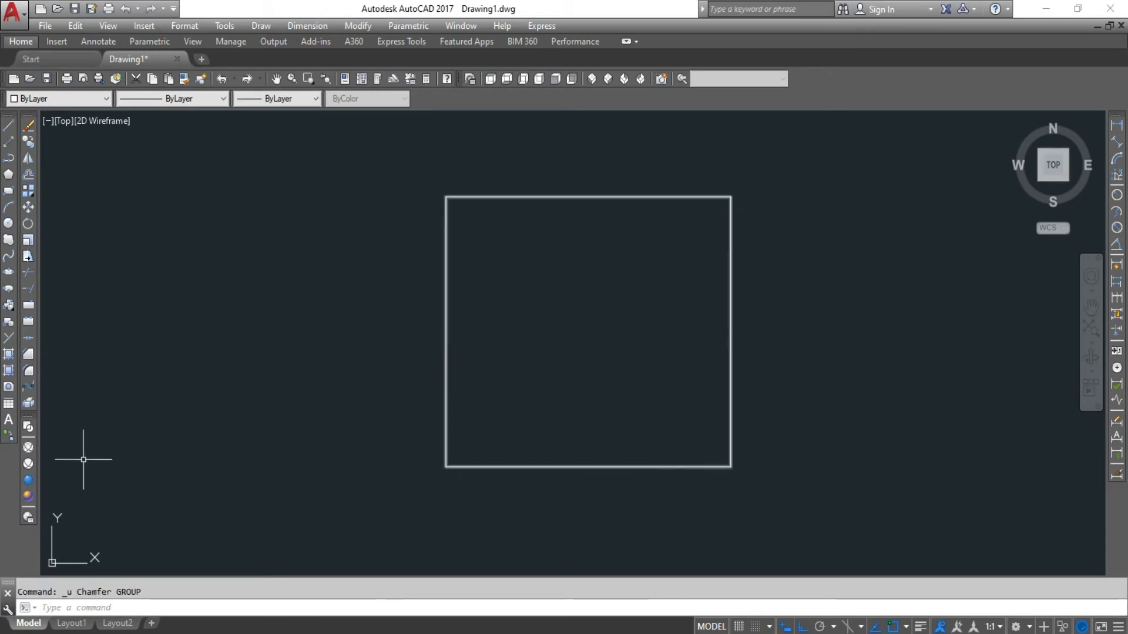
- Round the square's top-left corner with a radius 150 fillet
click(30, 374)
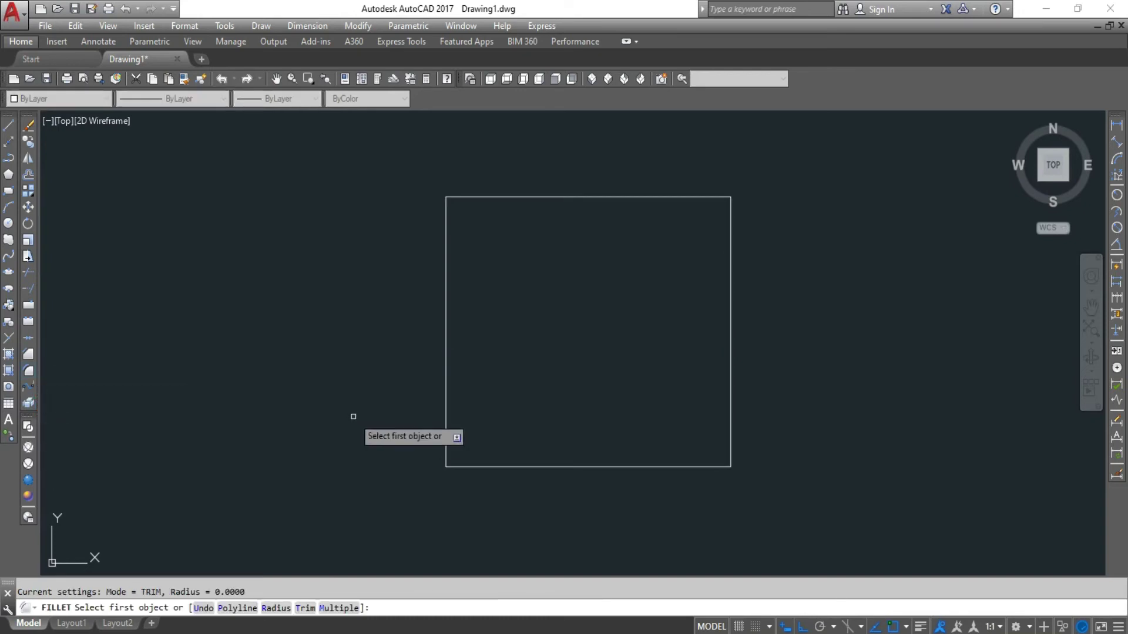
text(r)
key(Return)
text(150)
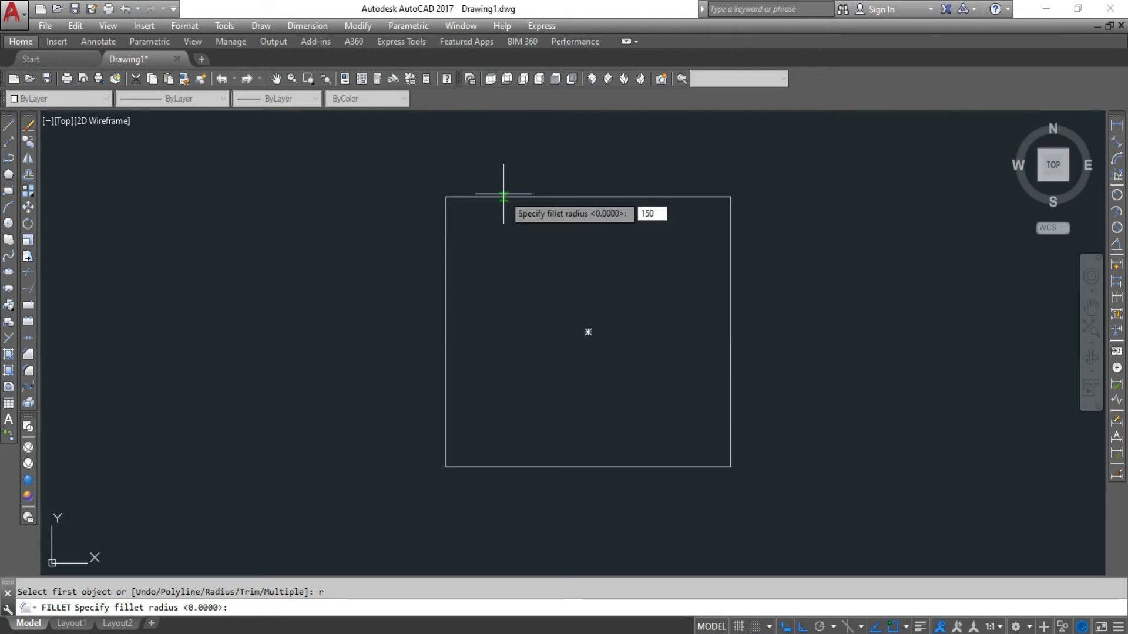
key(Return)
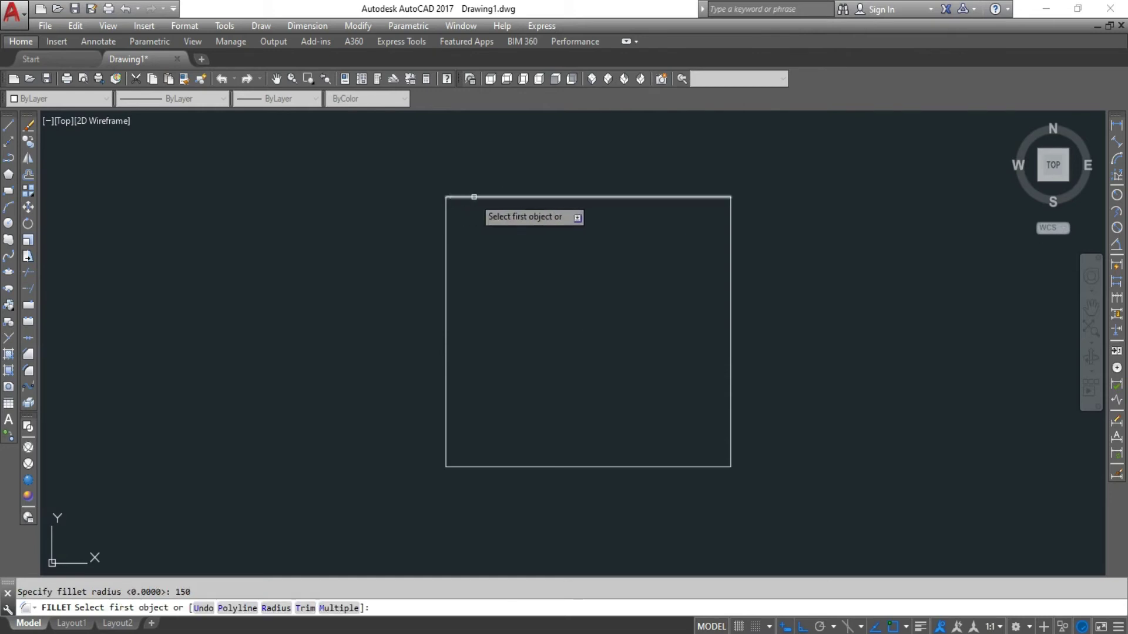
click(475, 196)
click(445, 234)
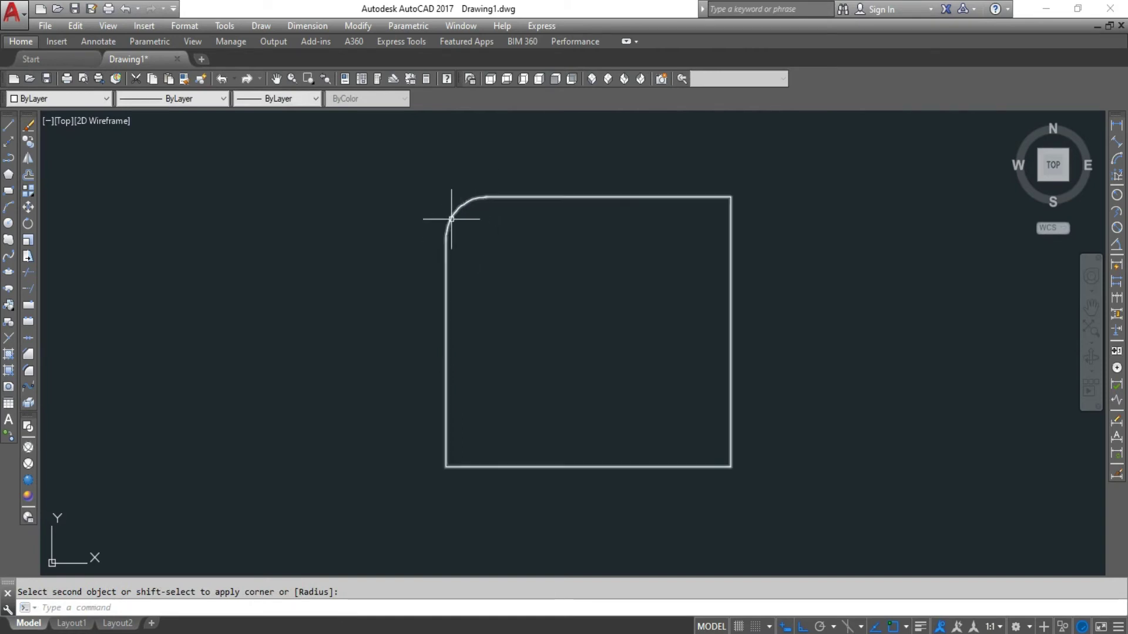
- Round the top-right corner with a radius 250 fillet, then window-select the square
click(29, 374)
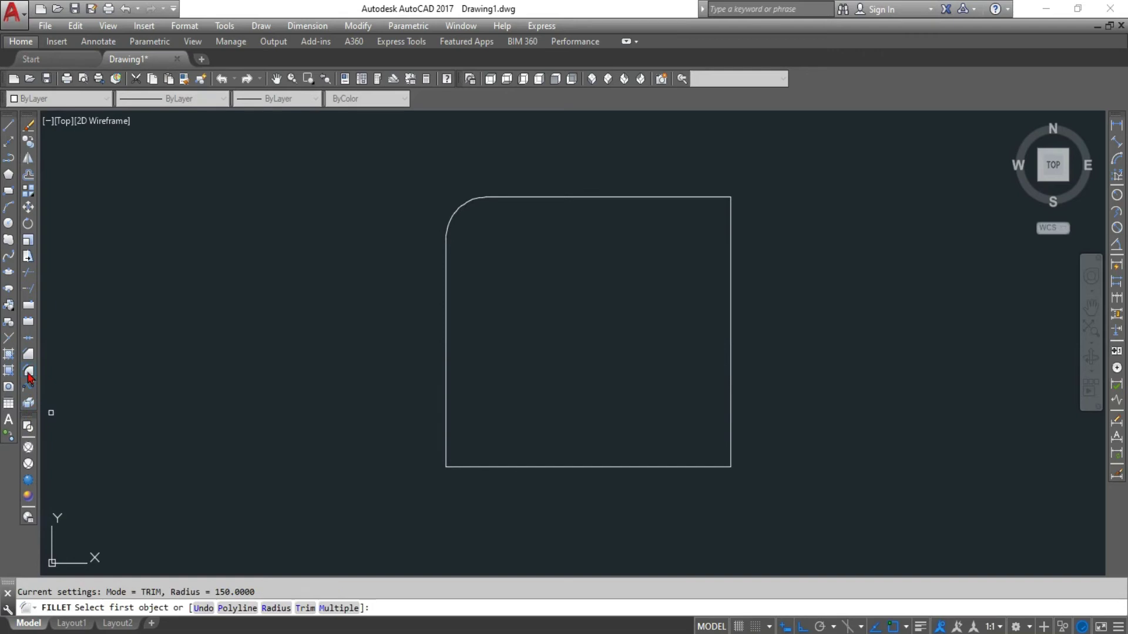
text(r)
key(Return)
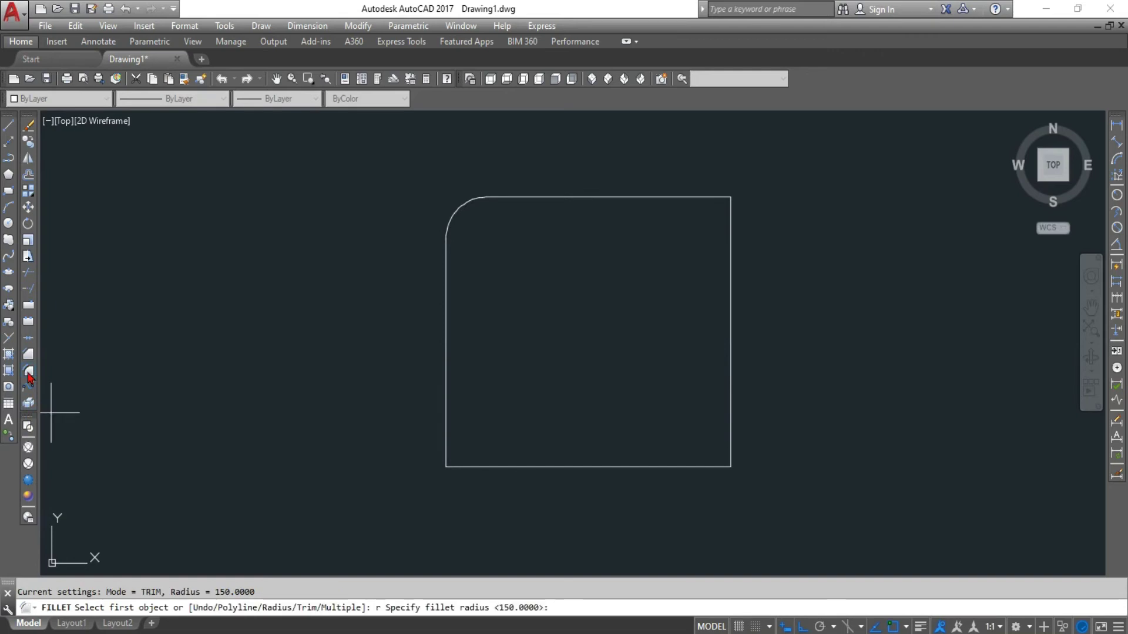
key(Return)
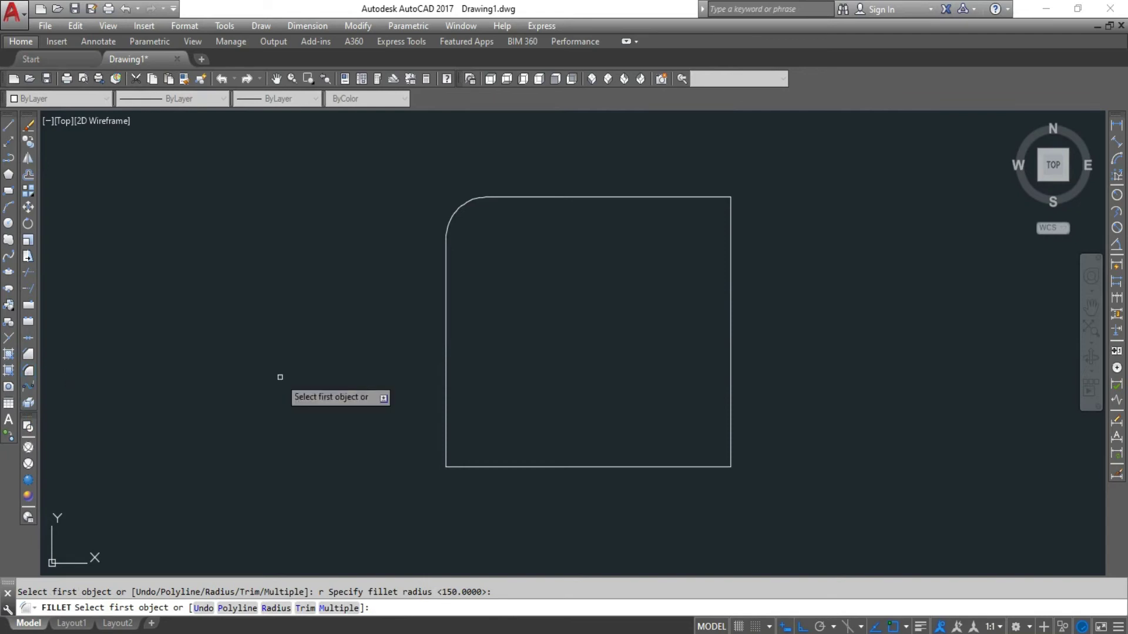
key(Escape)
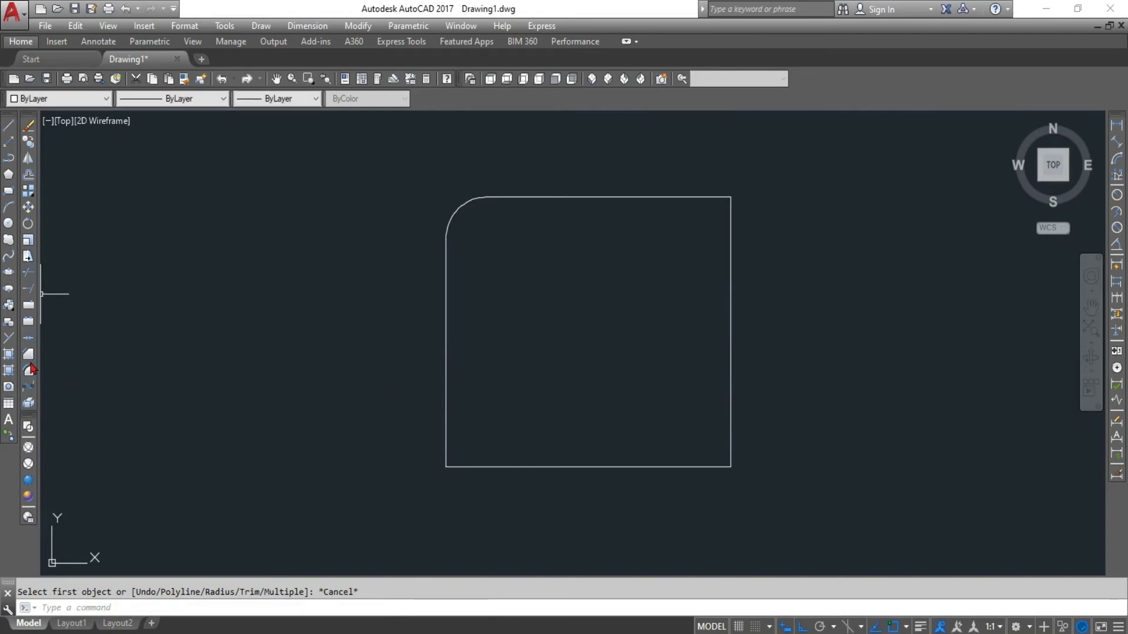
click(29, 372)
text(r)
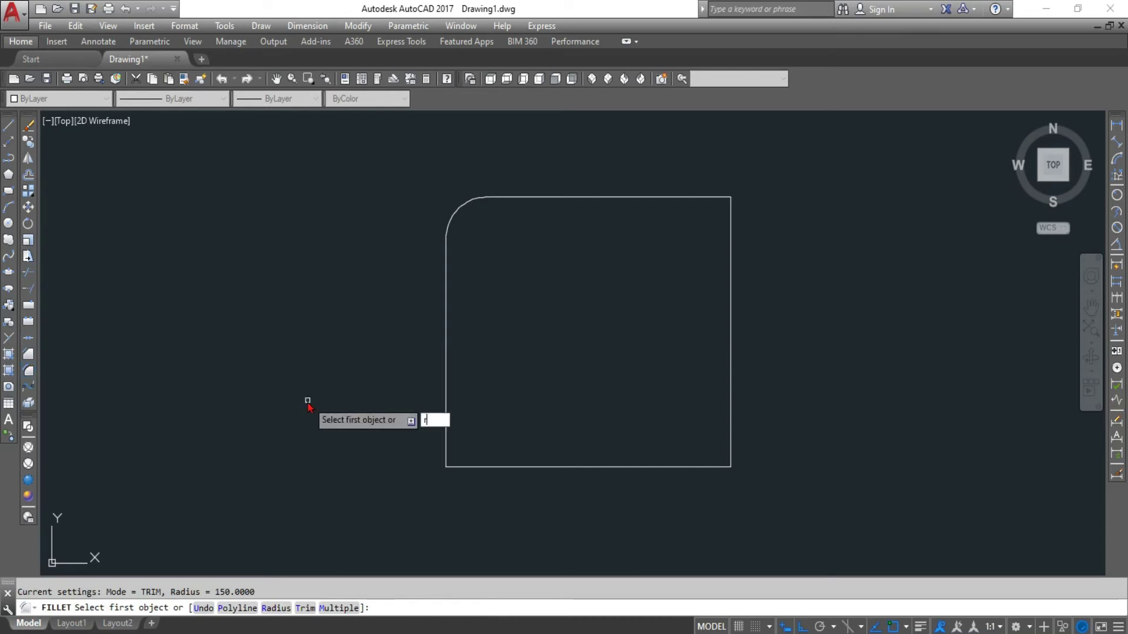
key(Return)
text(250)
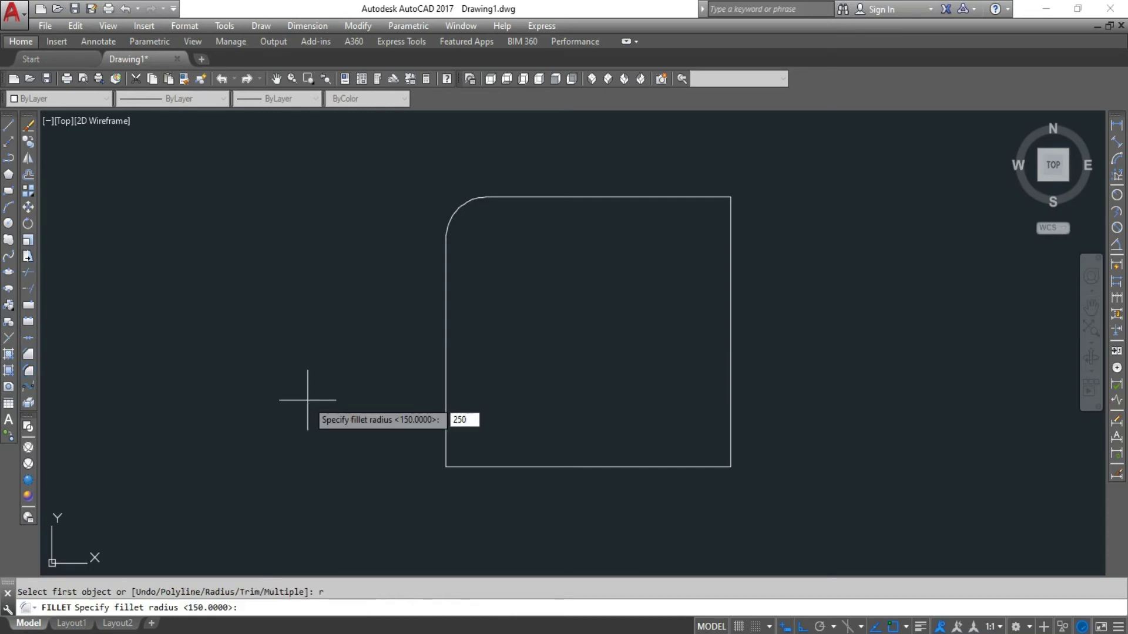
key(Return)
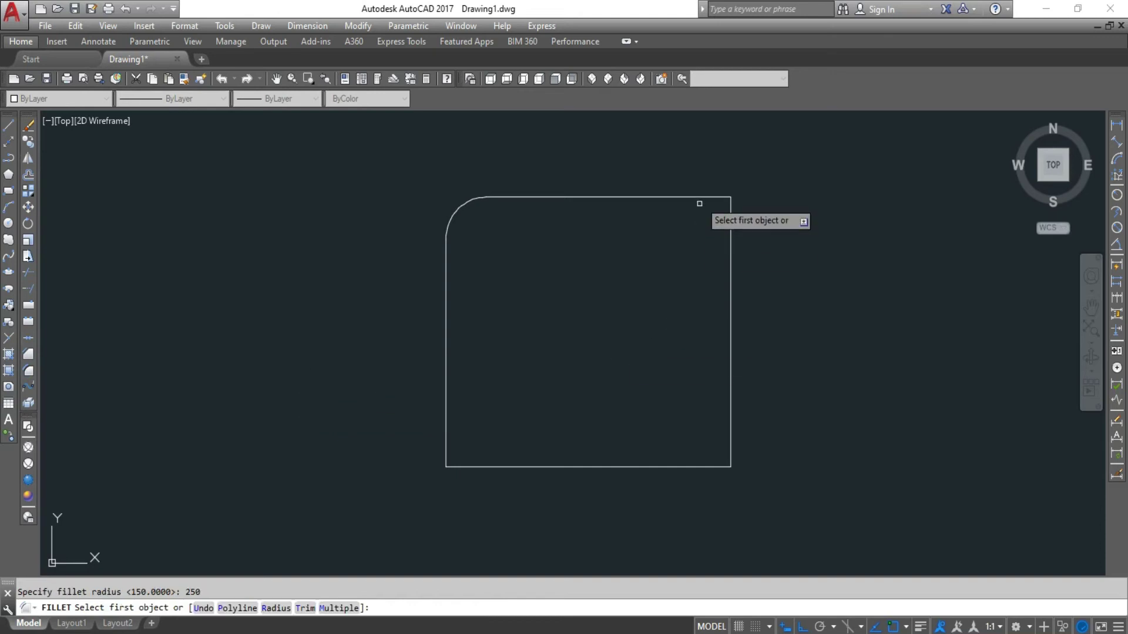
click(701, 196)
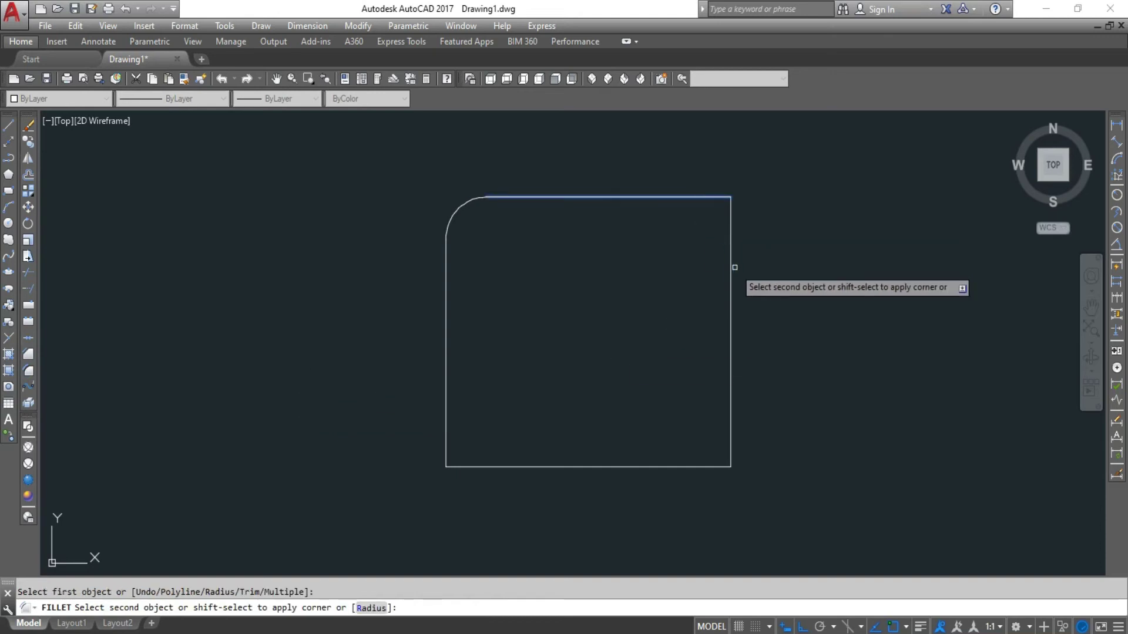
click(729, 265)
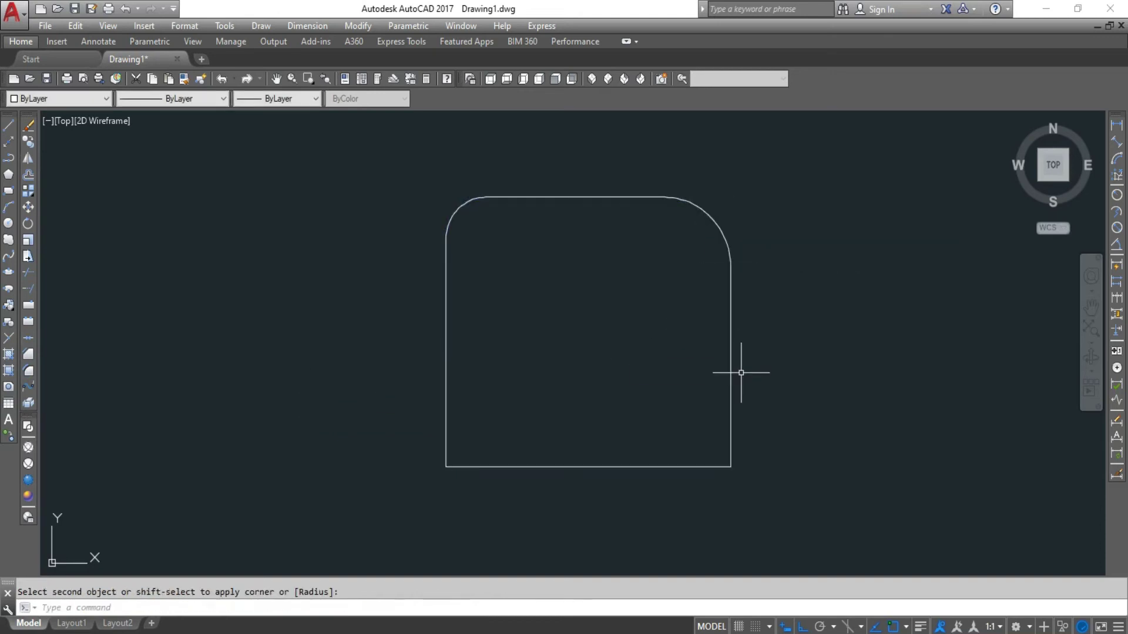
click(393, 163)
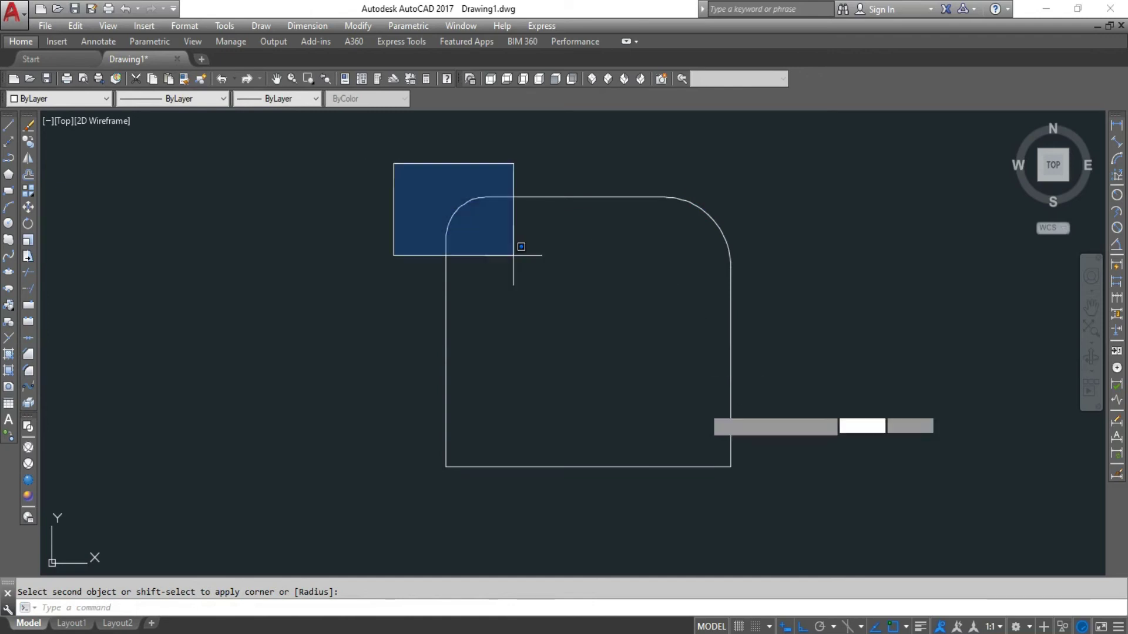
click(771, 491)
- Erase the rounded square and draw two circles side by side
key(Delete)
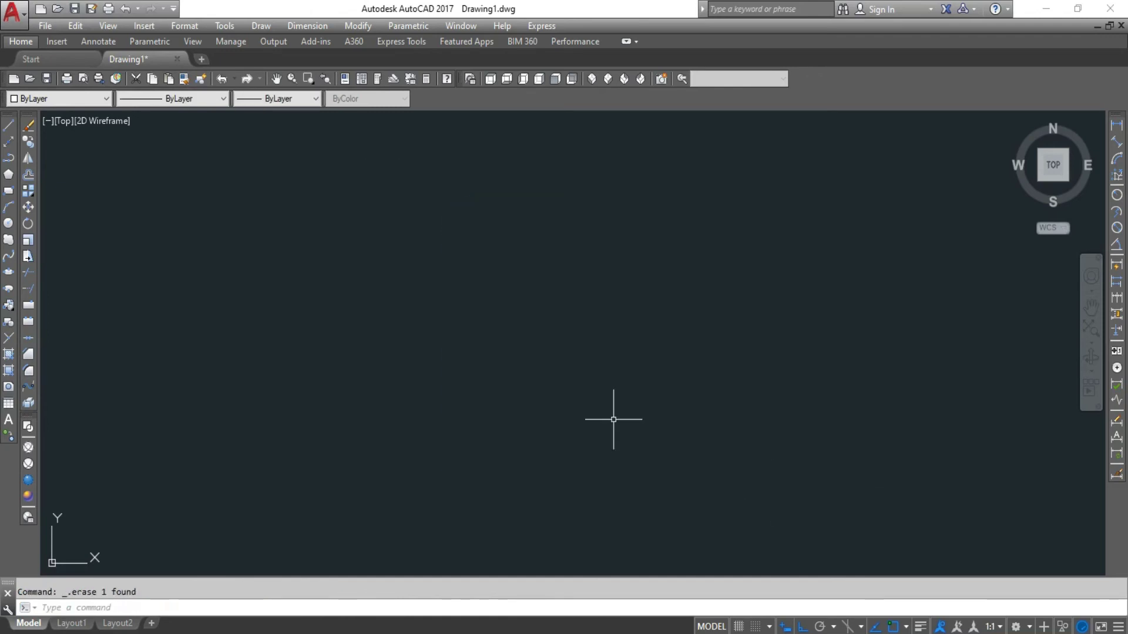
click(8, 225)
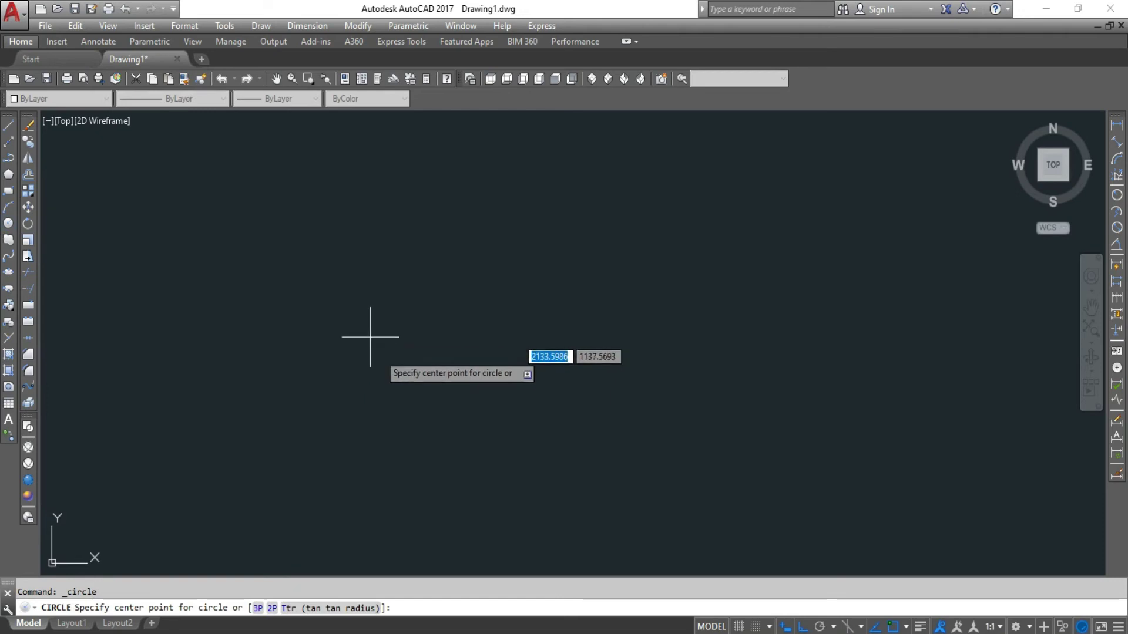
click(390, 356)
click(451, 438)
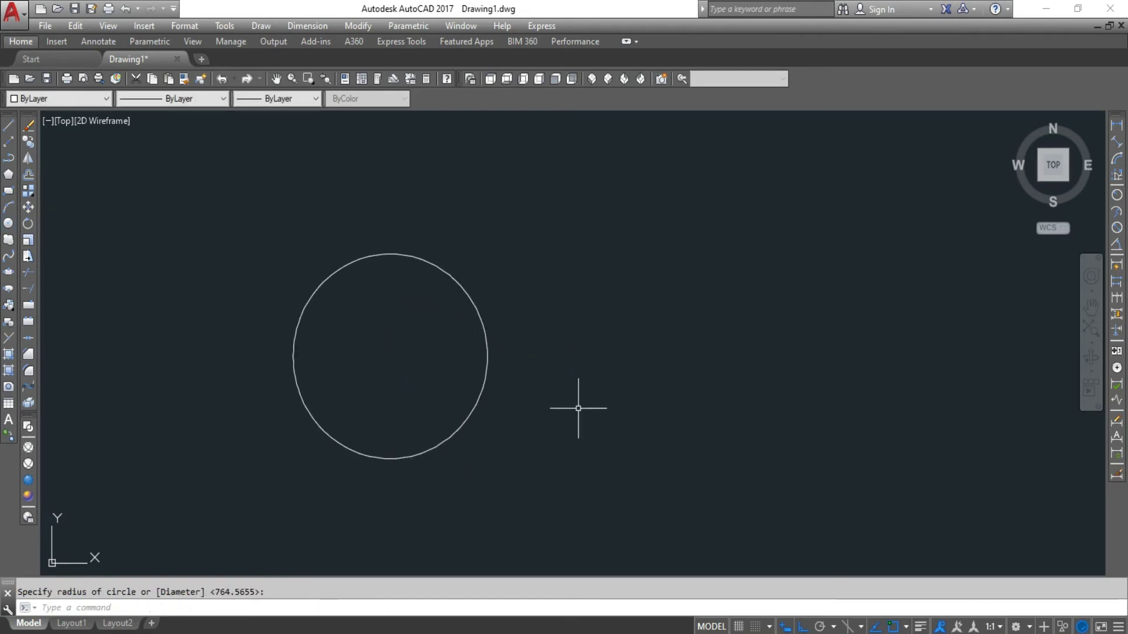
key(Return)
click(606, 361)
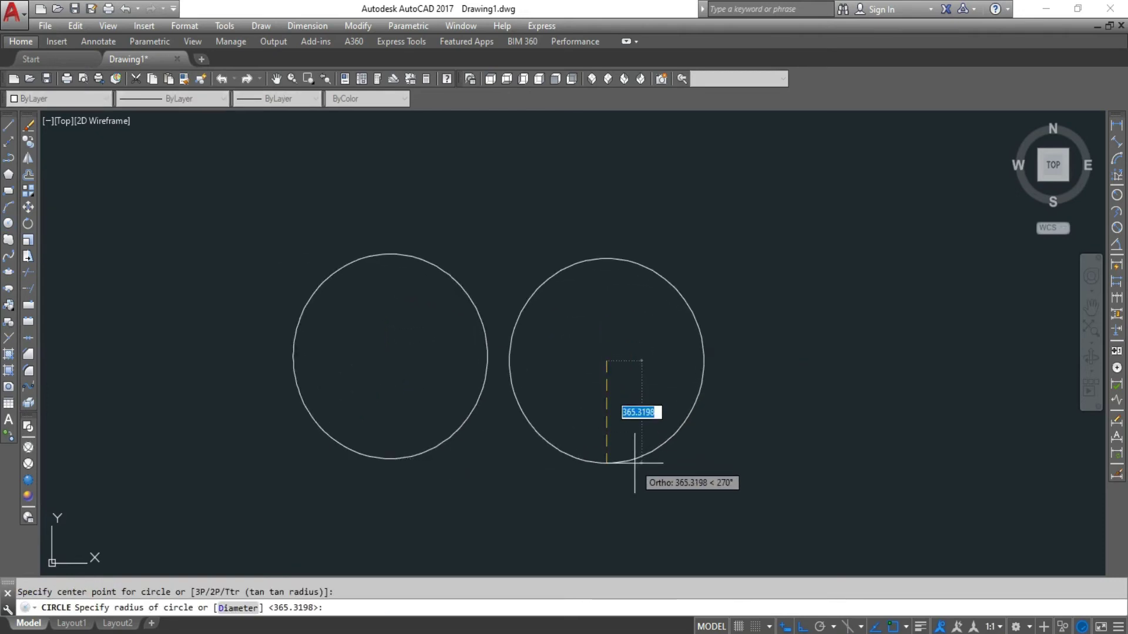
click(606, 458)
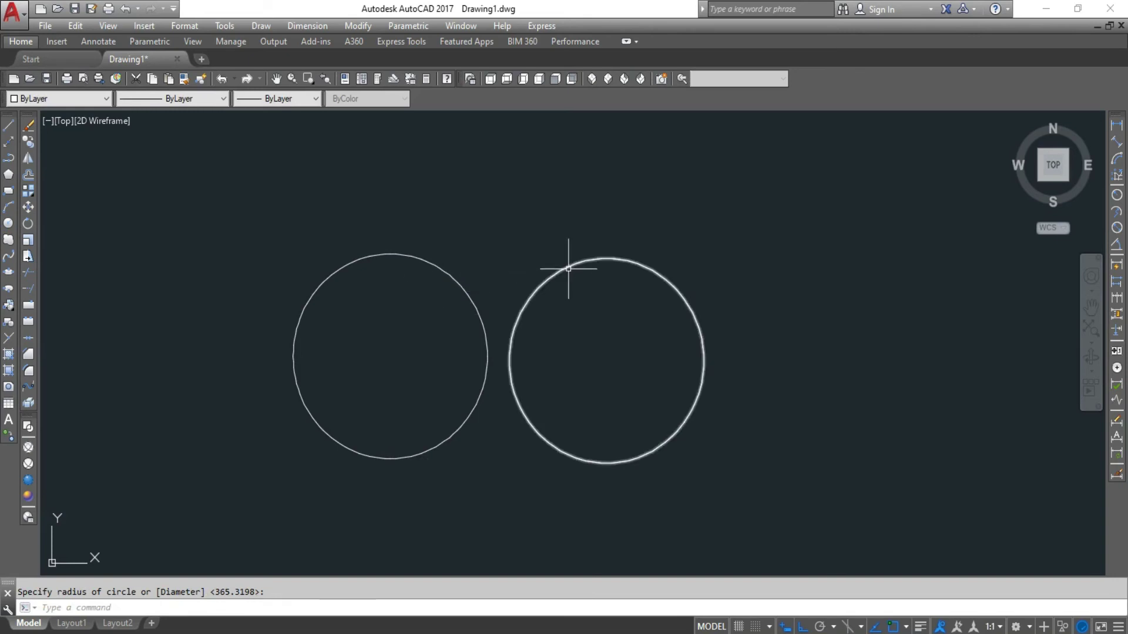
- Join the two circles with a radius 200 fillet arc
click(27, 371)
text(r)
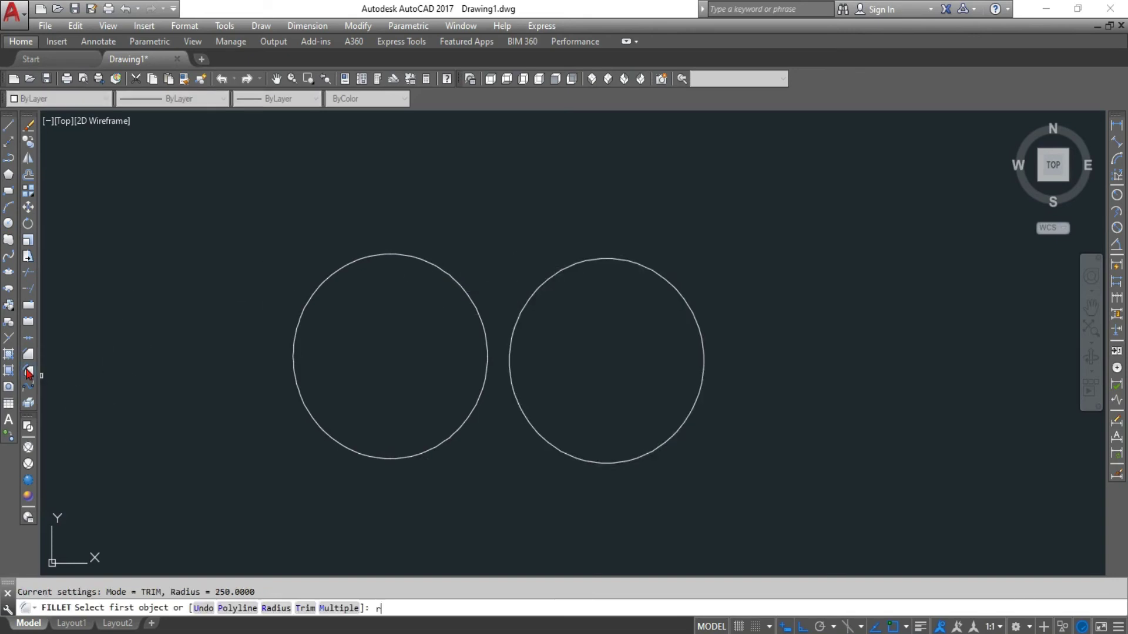
key(Return)
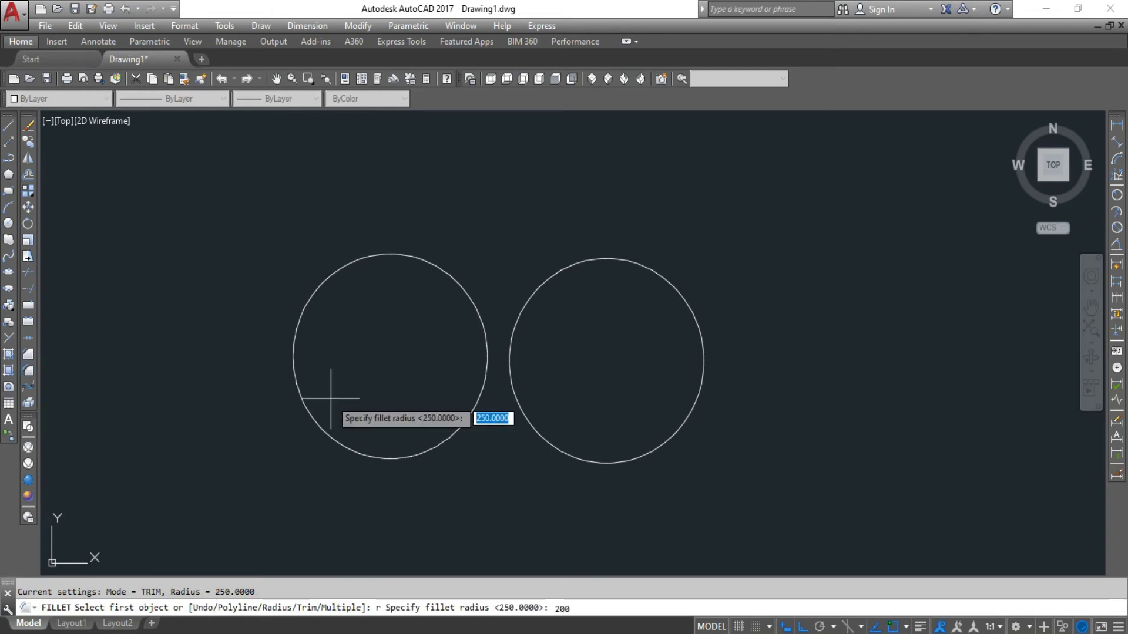
key(Return)
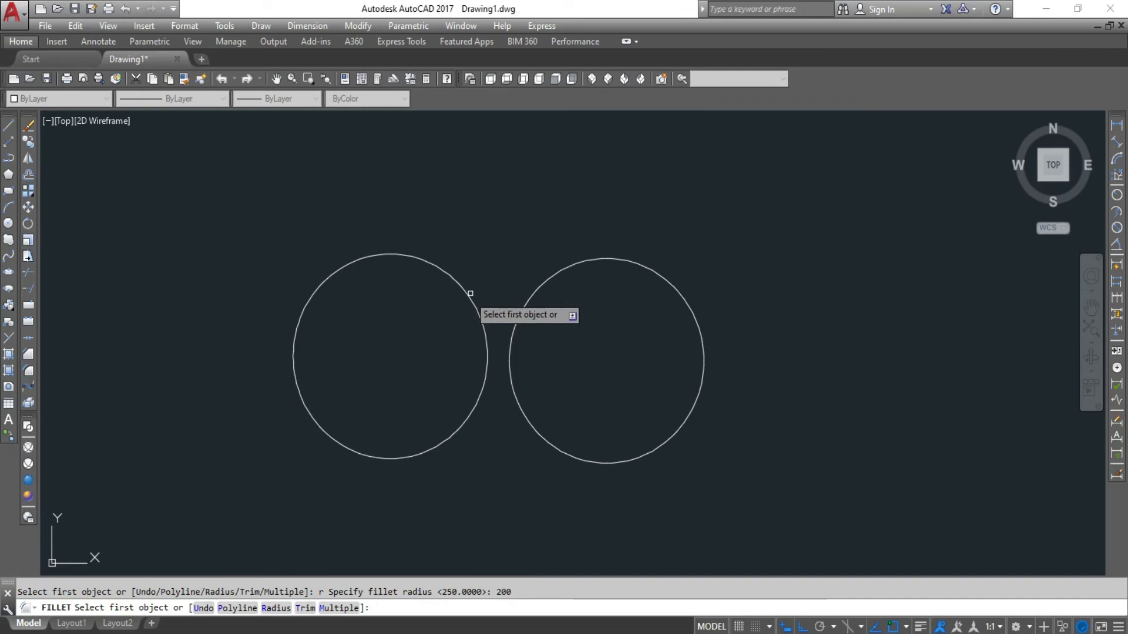
click(469, 295)
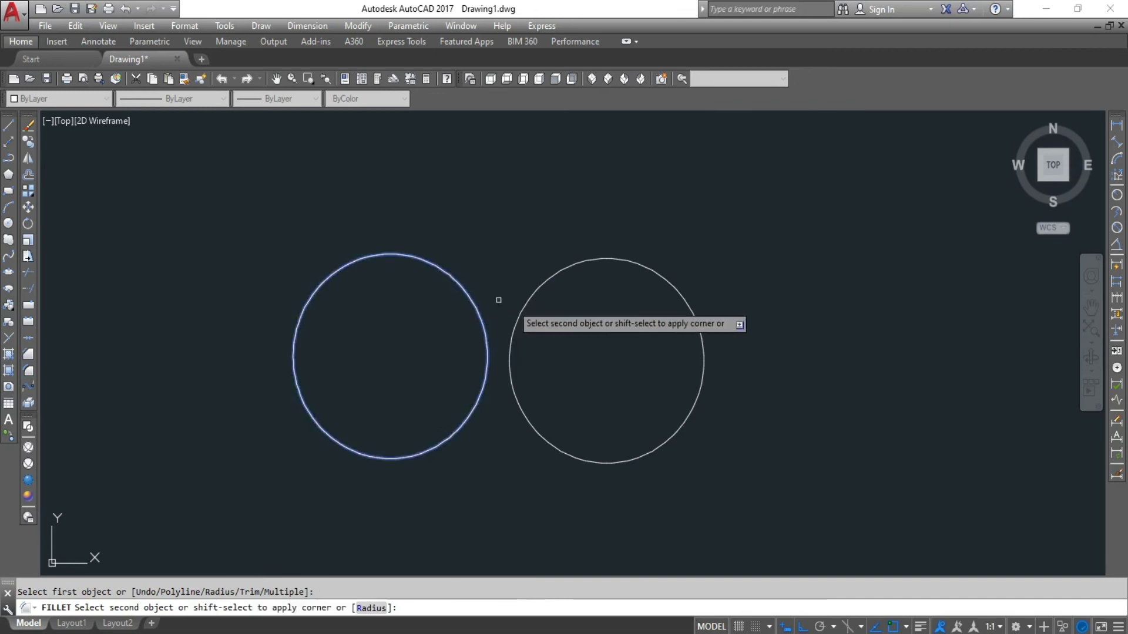
click(520, 303)
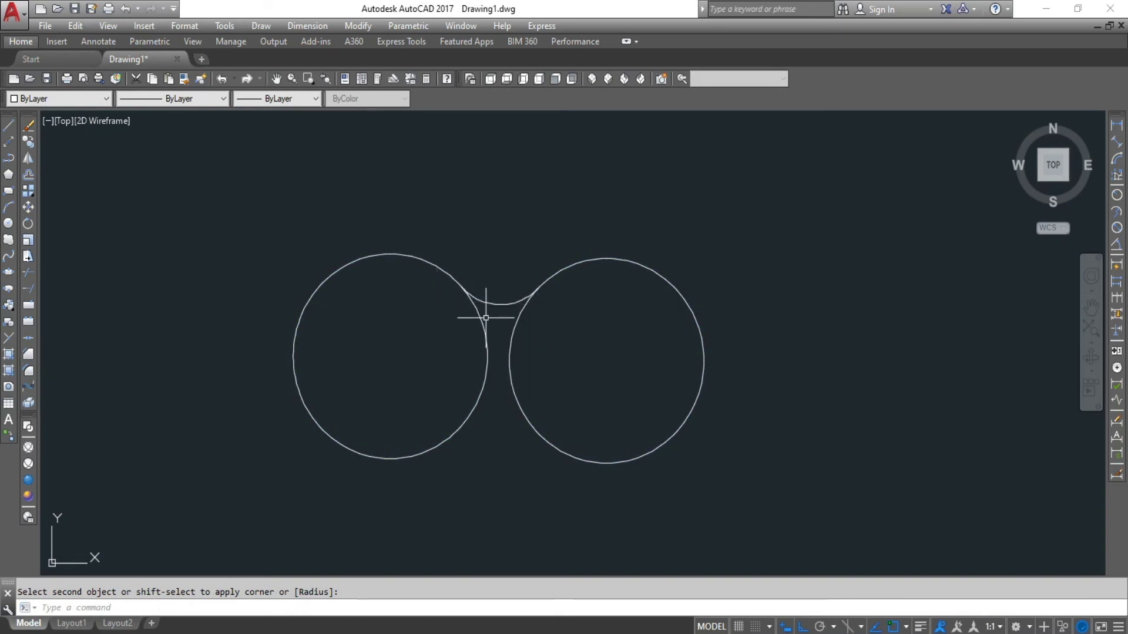
click(507, 307)
- Erase both circles and the fillet arc
click(280, 220)
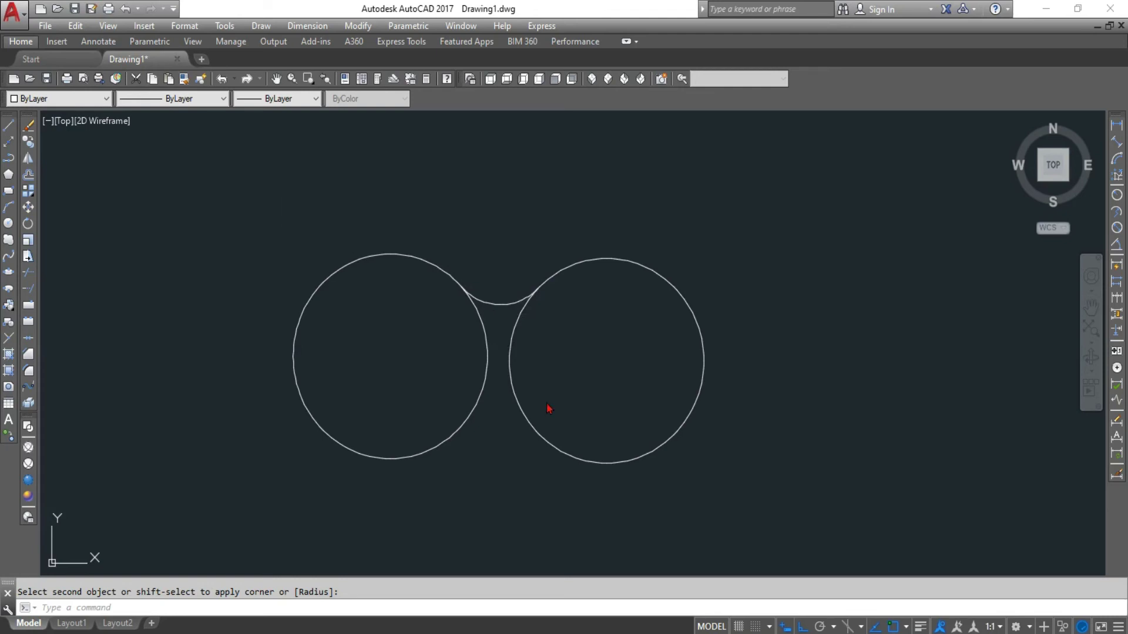
click(705, 503)
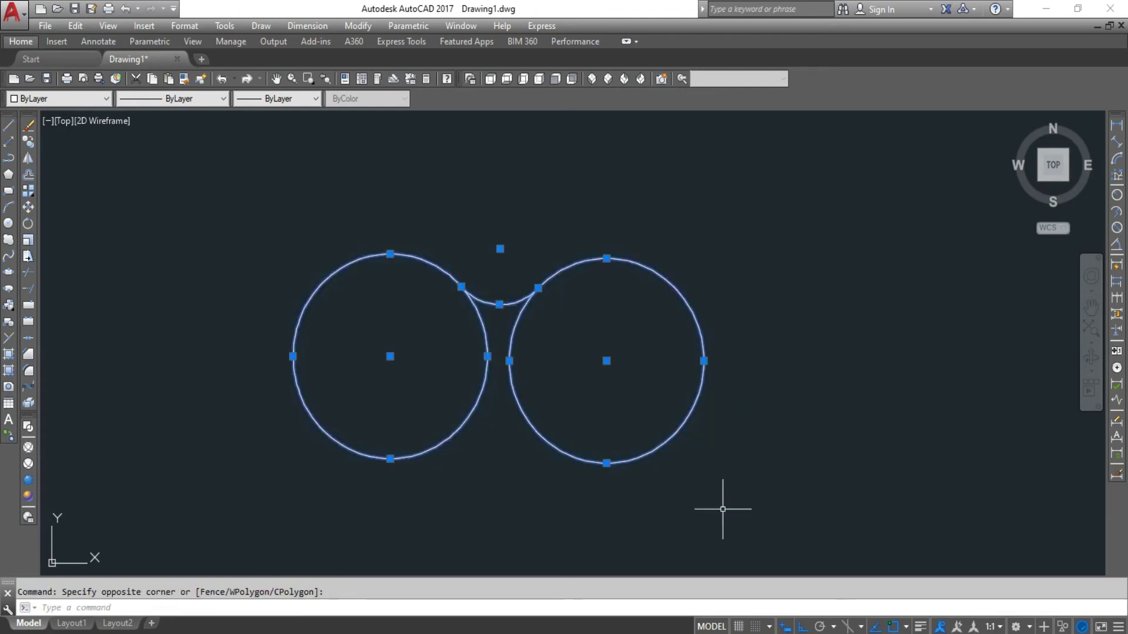
key(Delete)
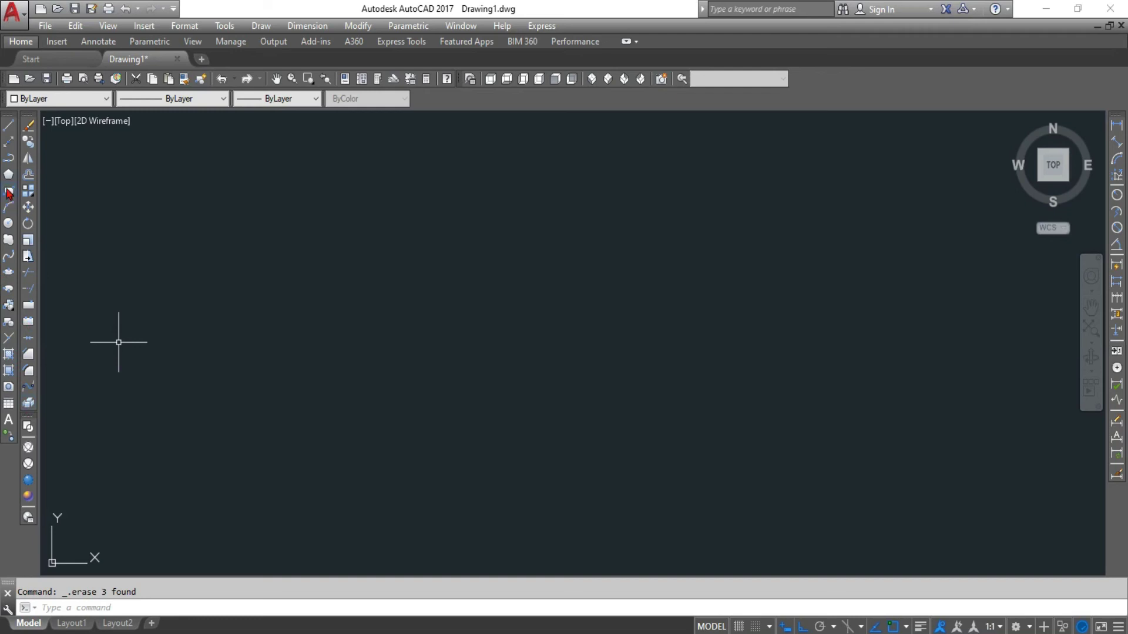
click(8, 191)
click(320, 254)
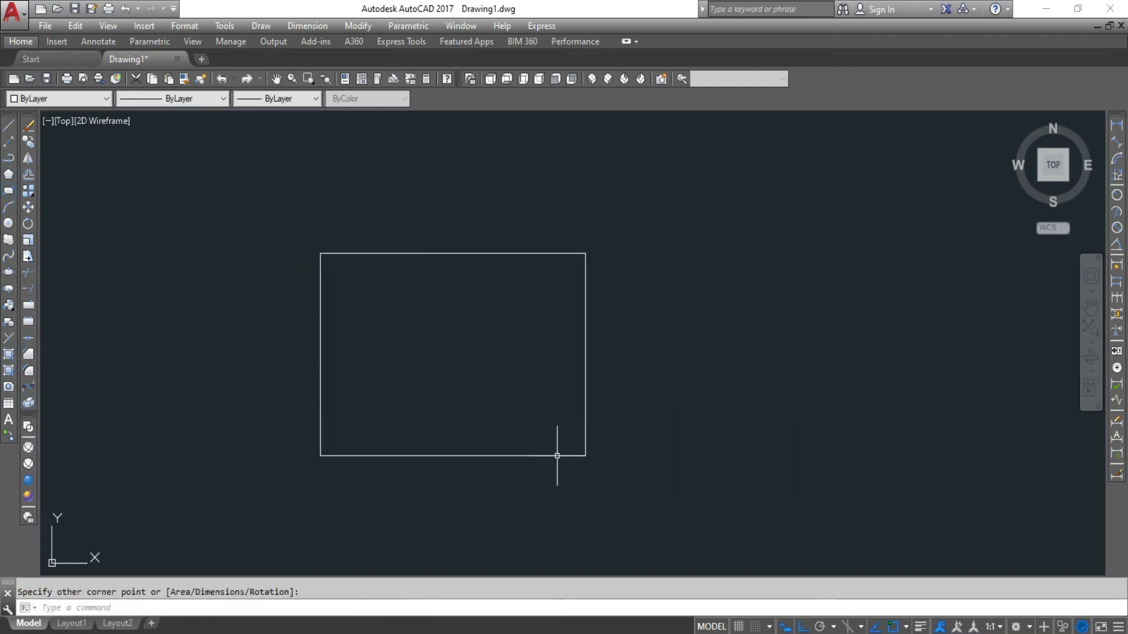
click(529, 456)
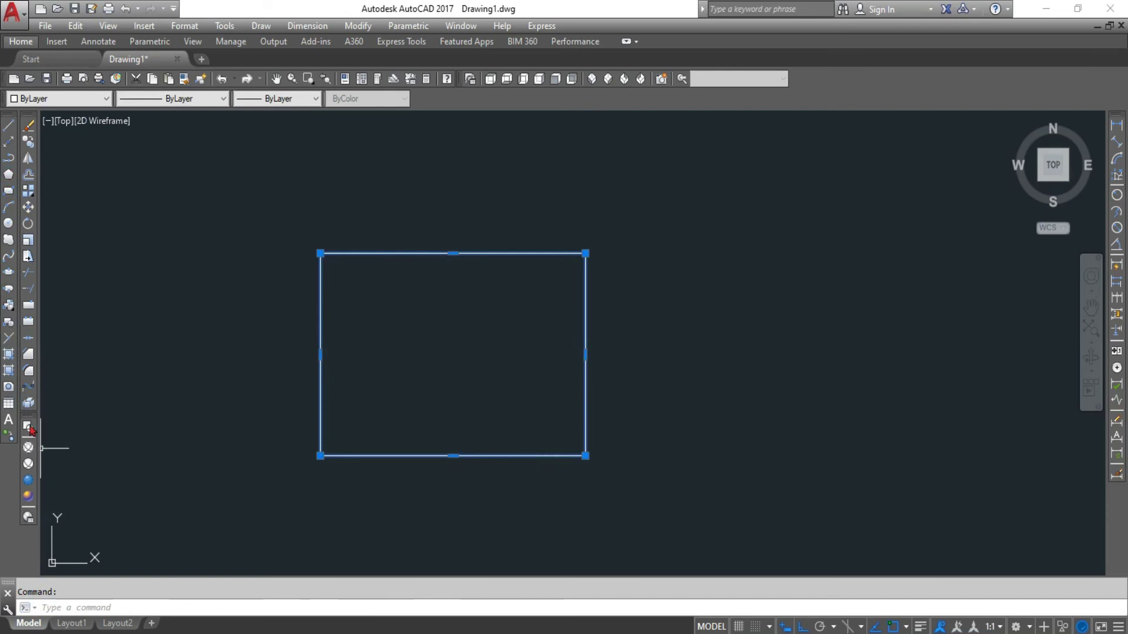
click(27, 405)
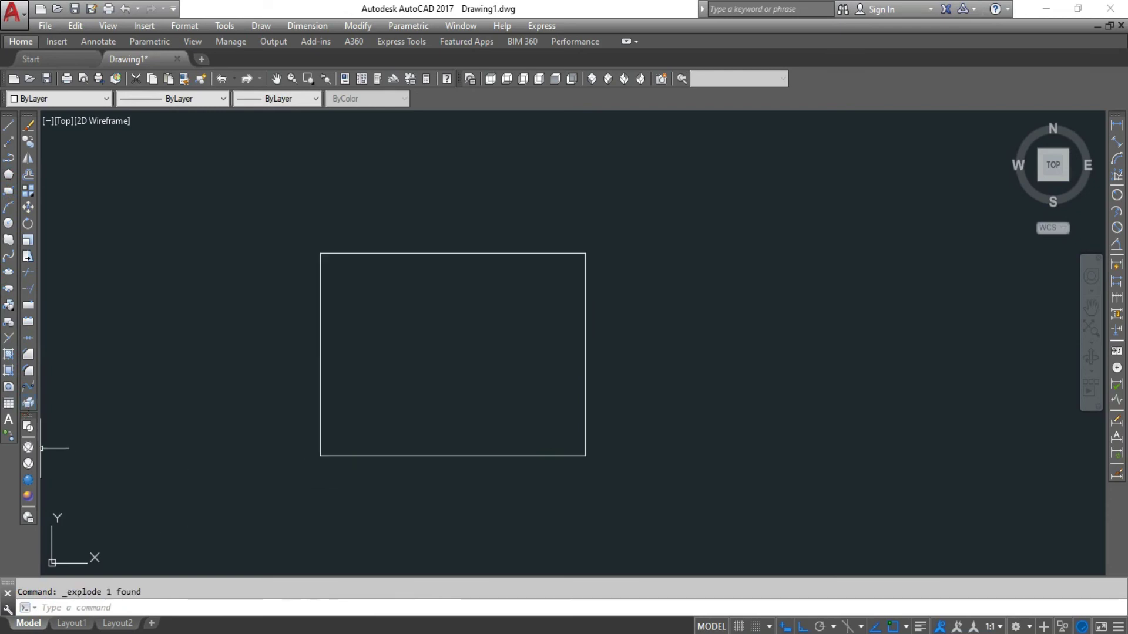
click(320, 454)
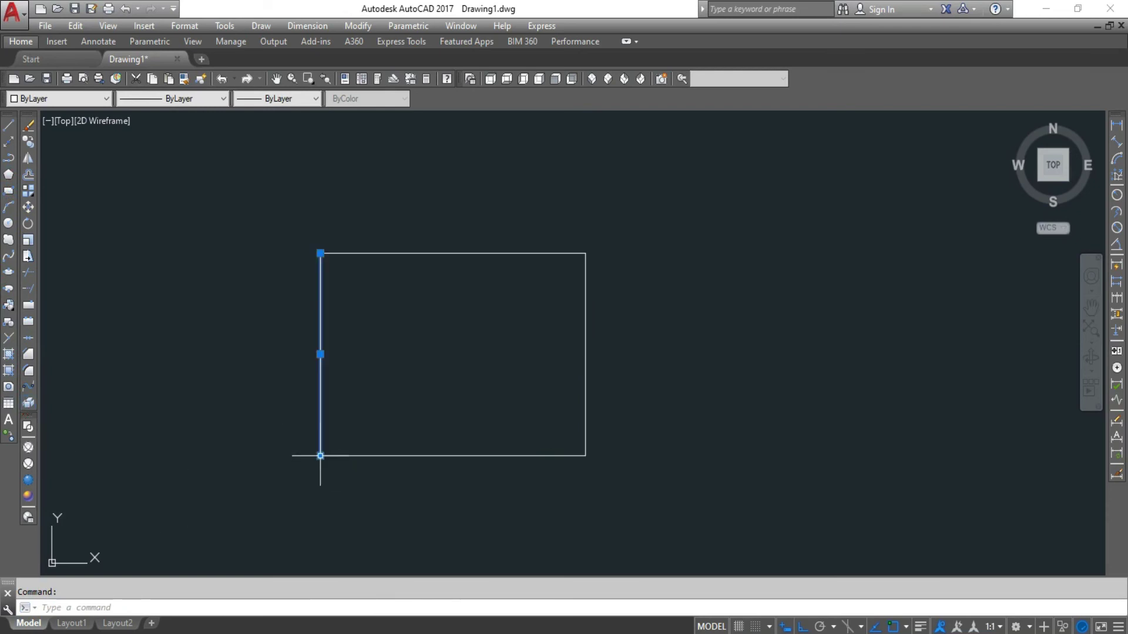
click(352, 456)
click(585, 415)
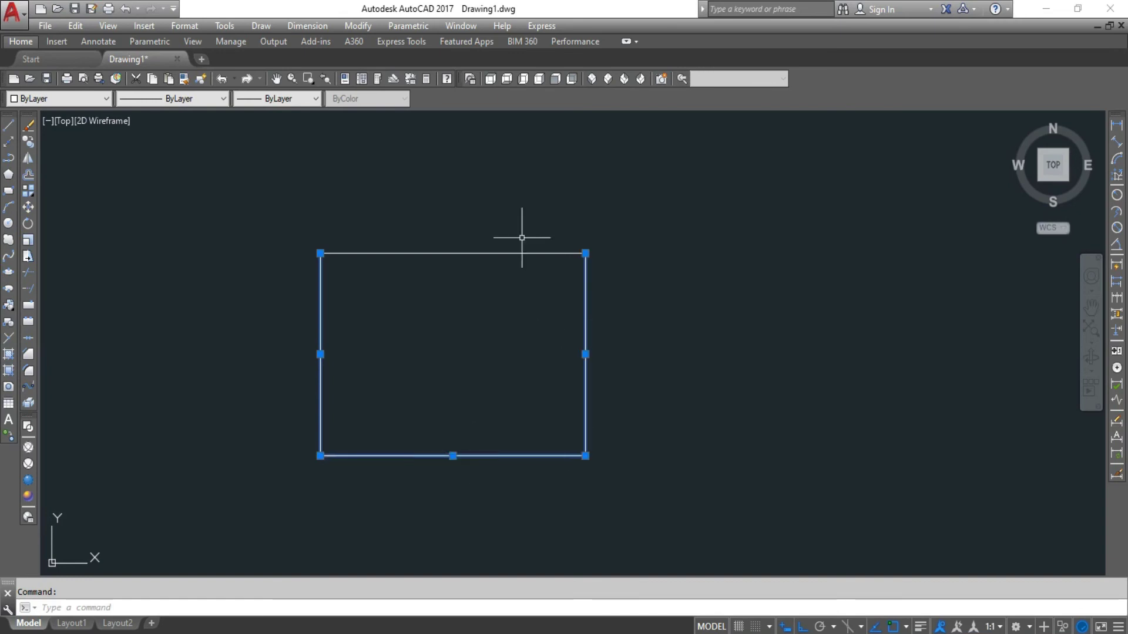
click(521, 253)
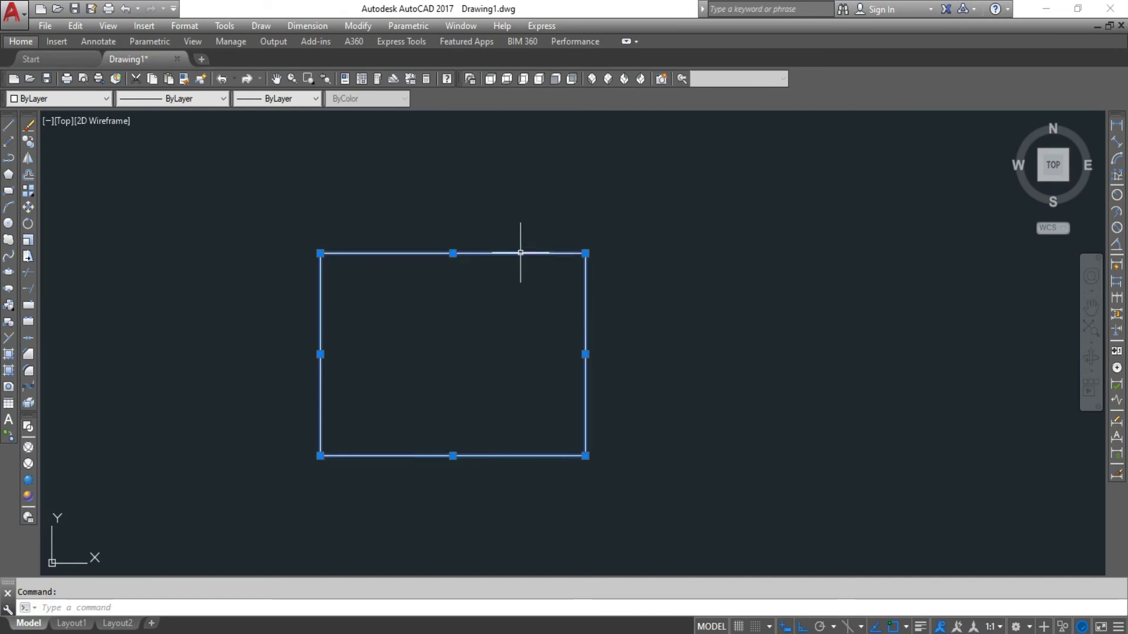
key(Escape)
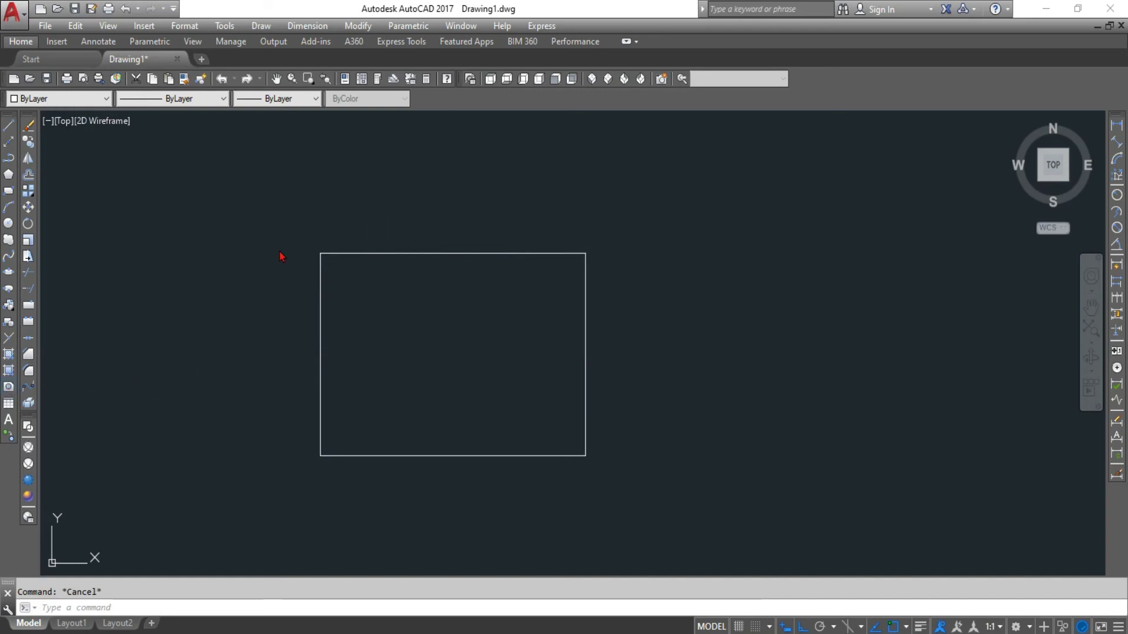
click(308, 237)
click(604, 482)
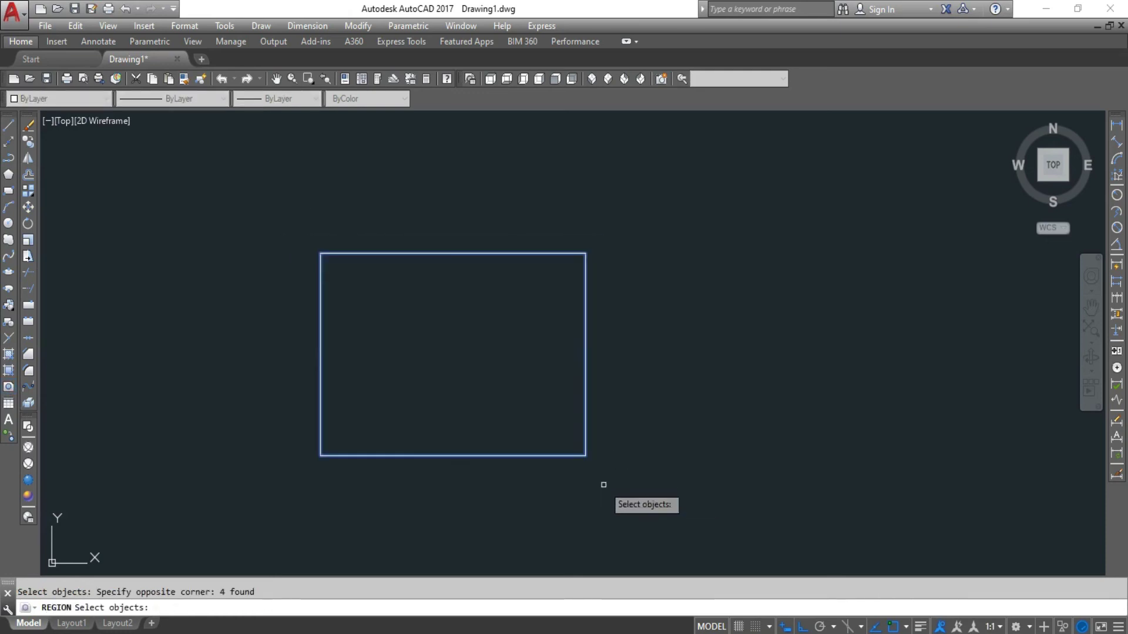
key(Return)
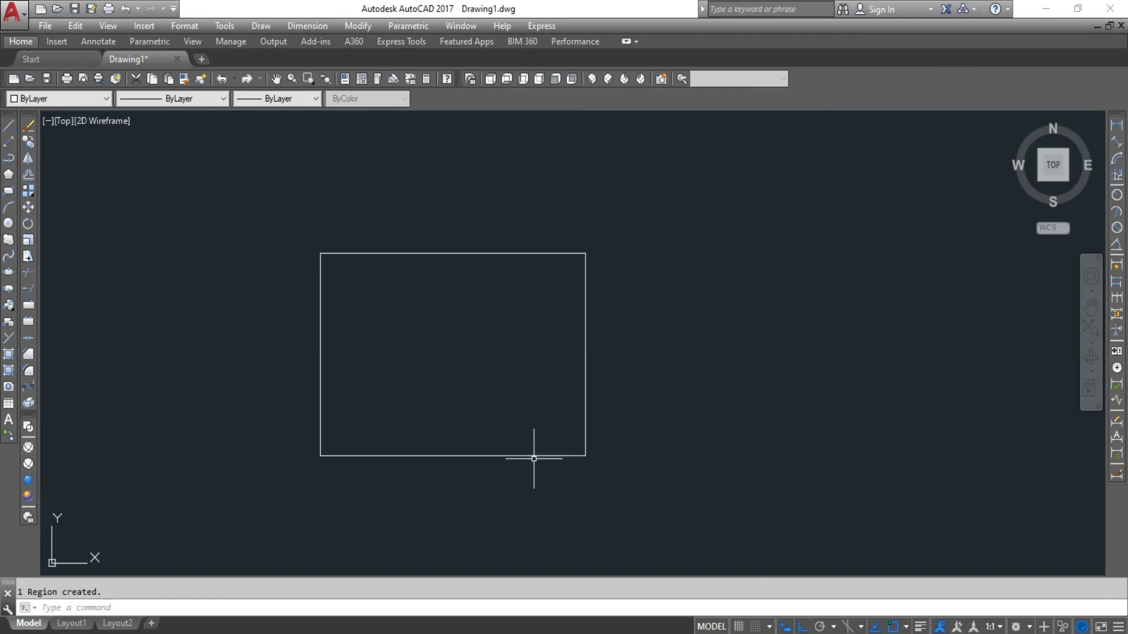
click(534, 456)
key(Escape)
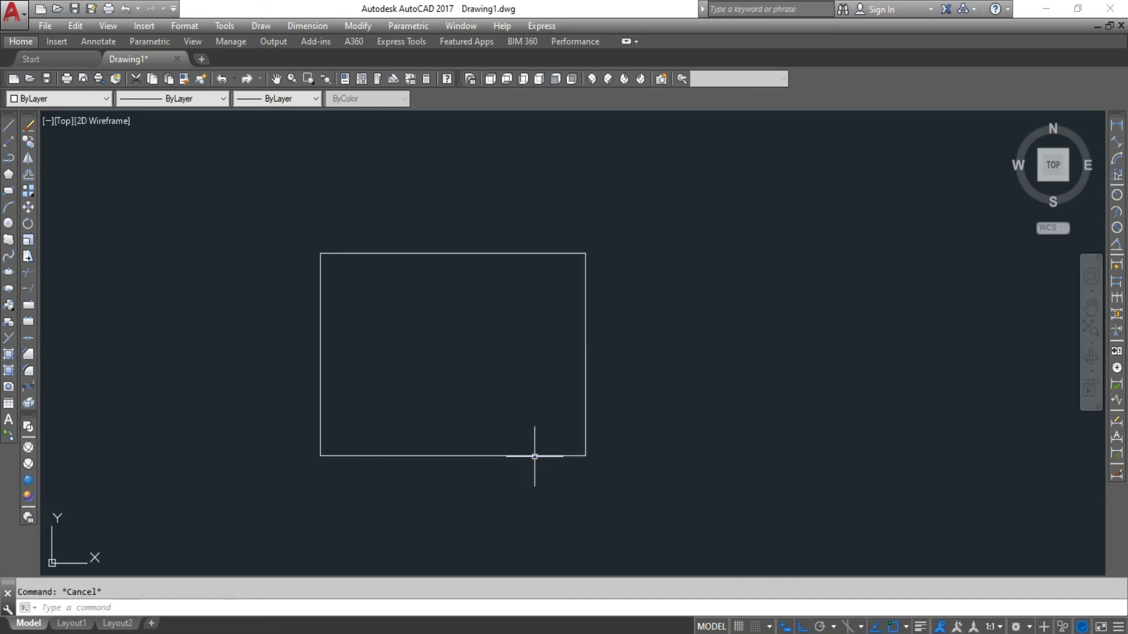
click(535, 456)
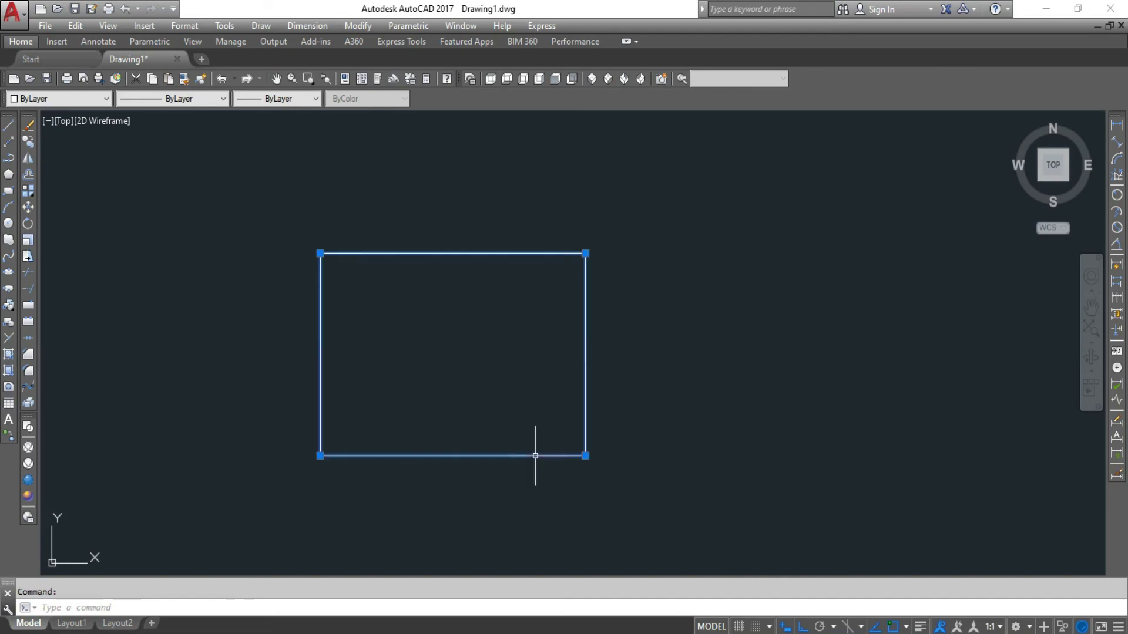
click(29, 412)
click(290, 235)
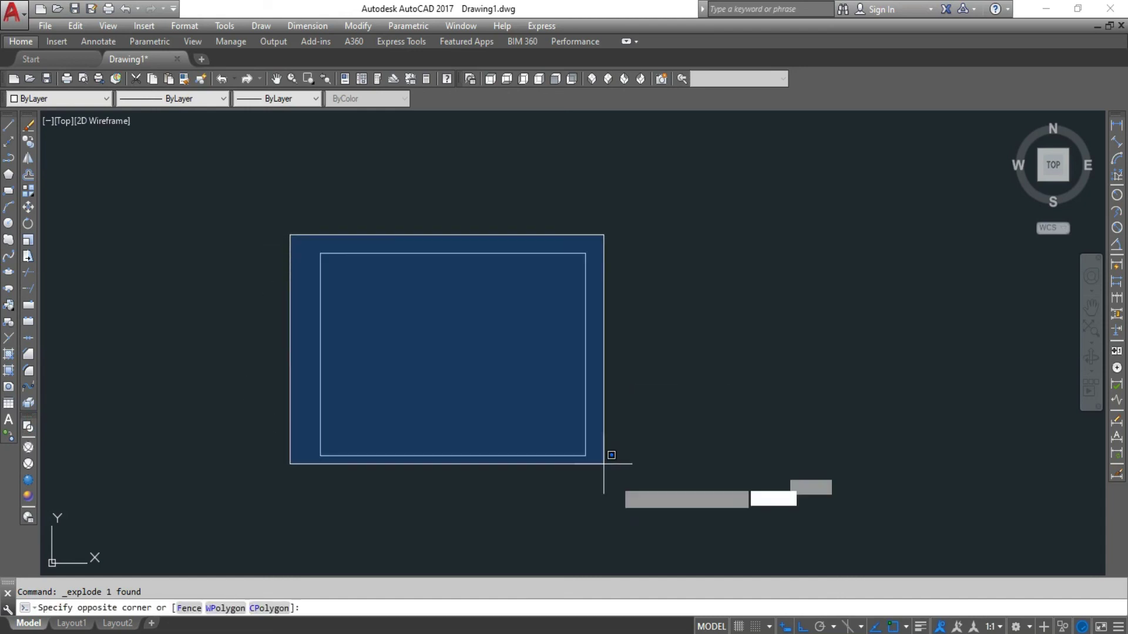
click(604, 464)
key(Delete)
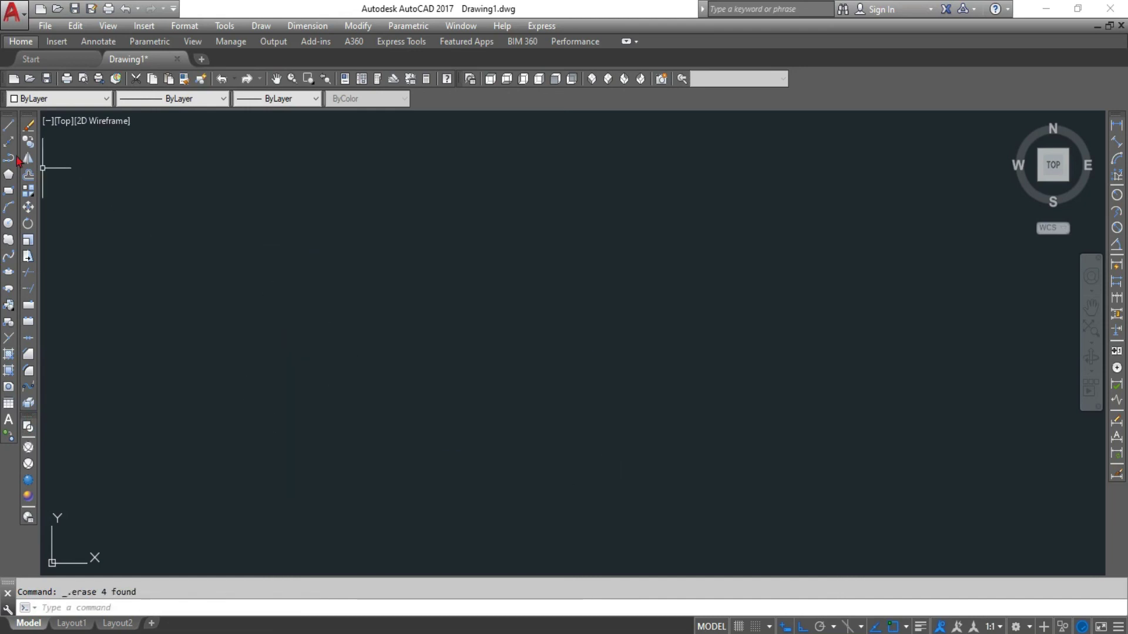
click(9, 159)
click(271, 377)
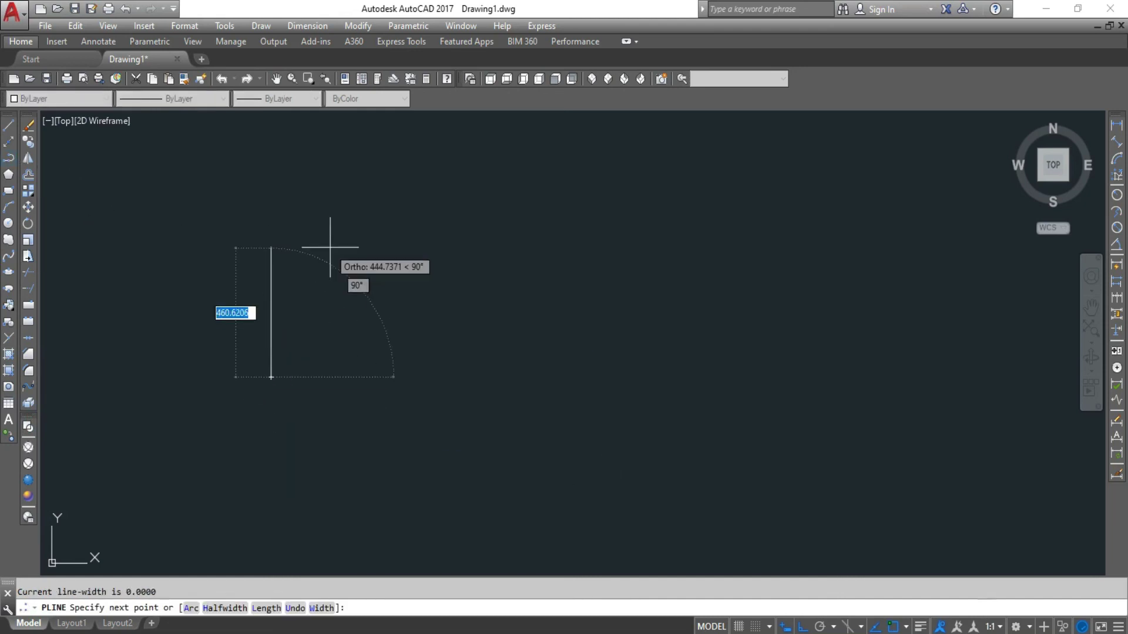
click(317, 246)
click(429, 247)
click(429, 374)
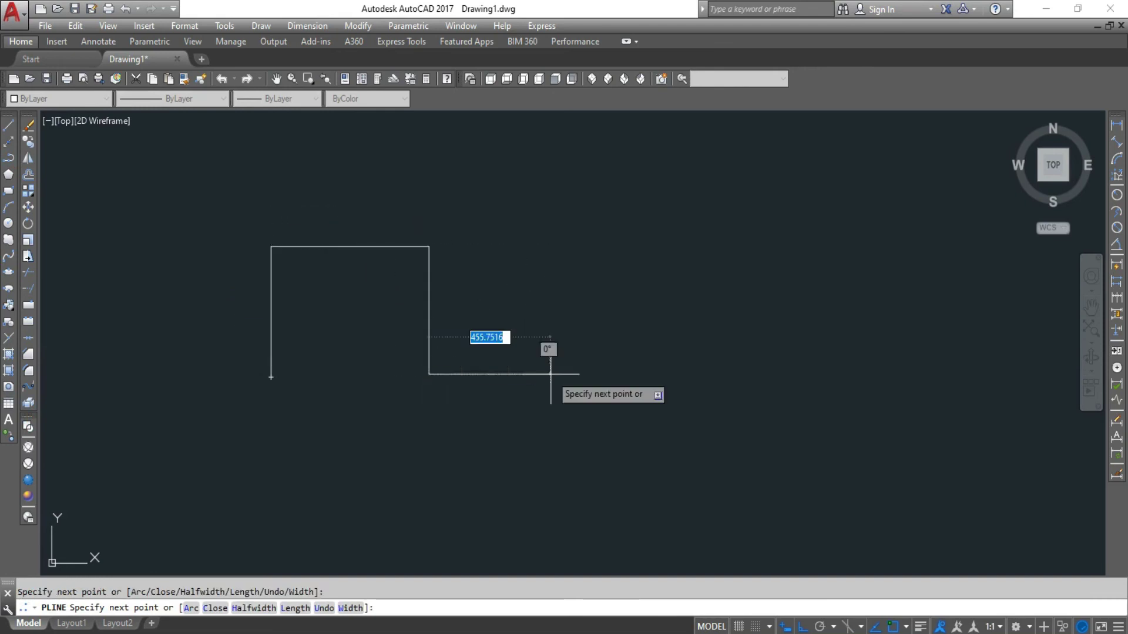
click(551, 373)
click(551, 266)
click(706, 265)
key(Return)
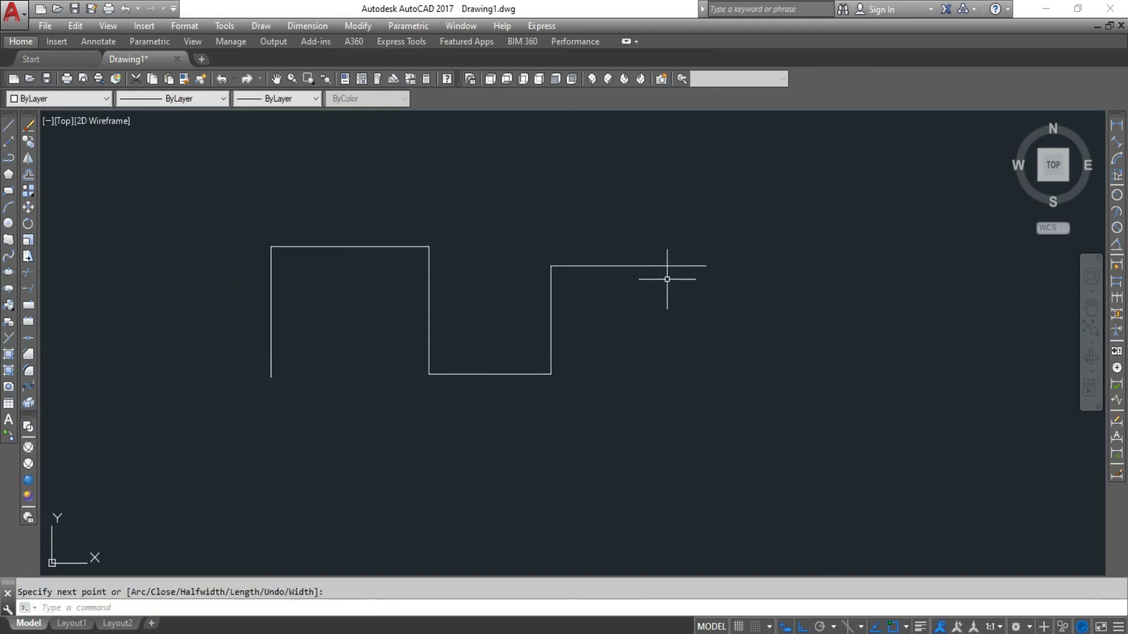
key(Return)
click(660, 265)
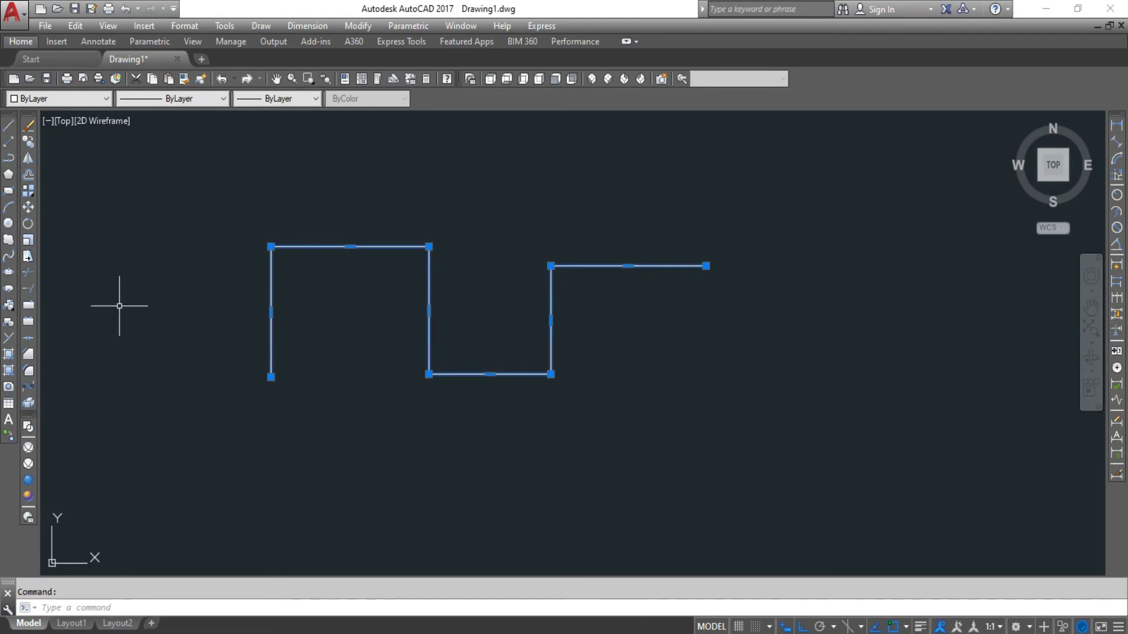
click(33, 406)
click(271, 360)
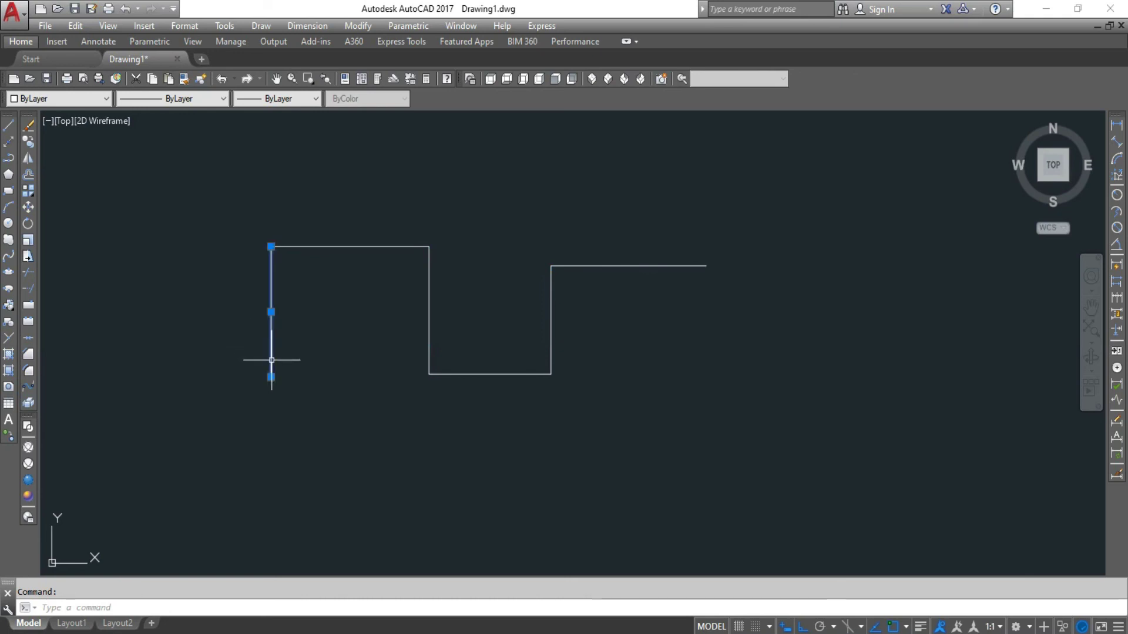
click(323, 249)
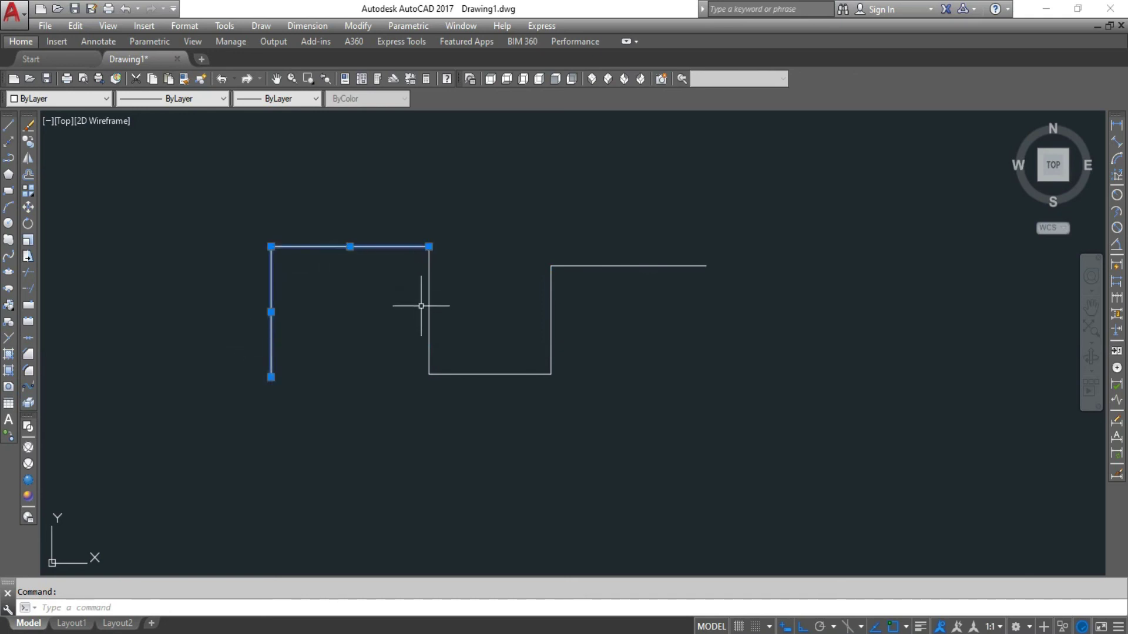
click(428, 338)
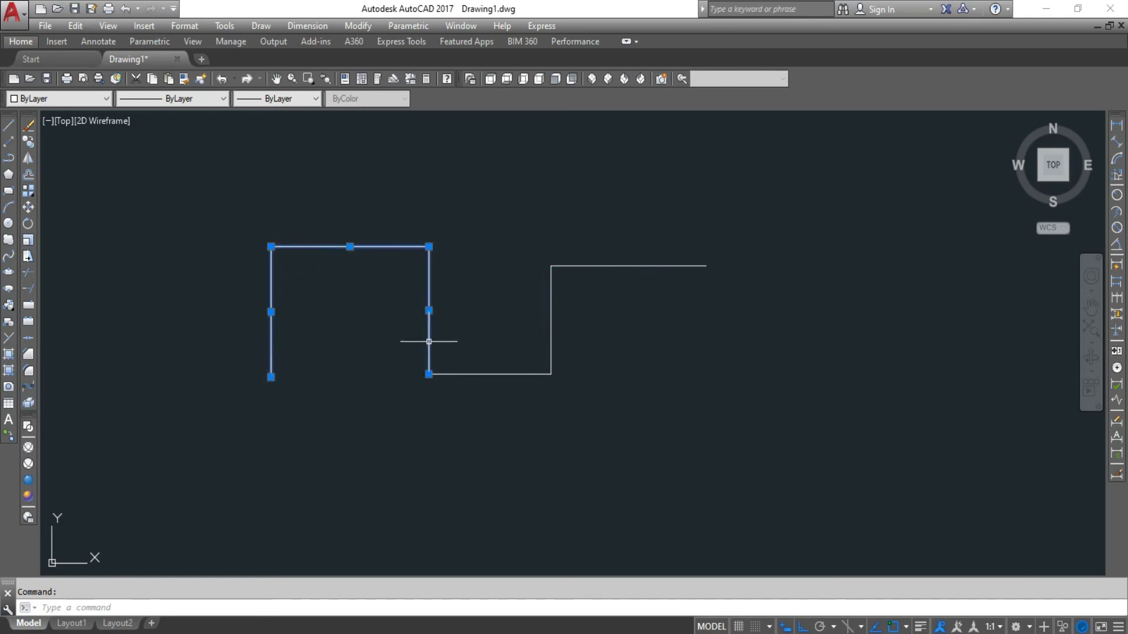
click(451, 373)
key(Escape)
click(216, 214)
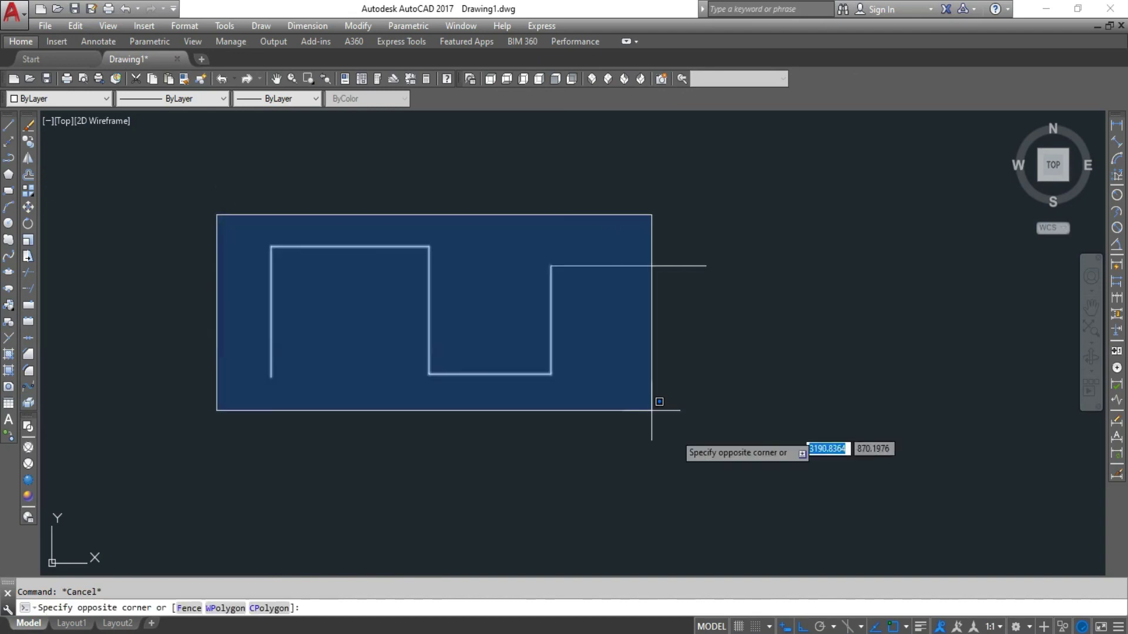
click(730, 425)
key(Delete)
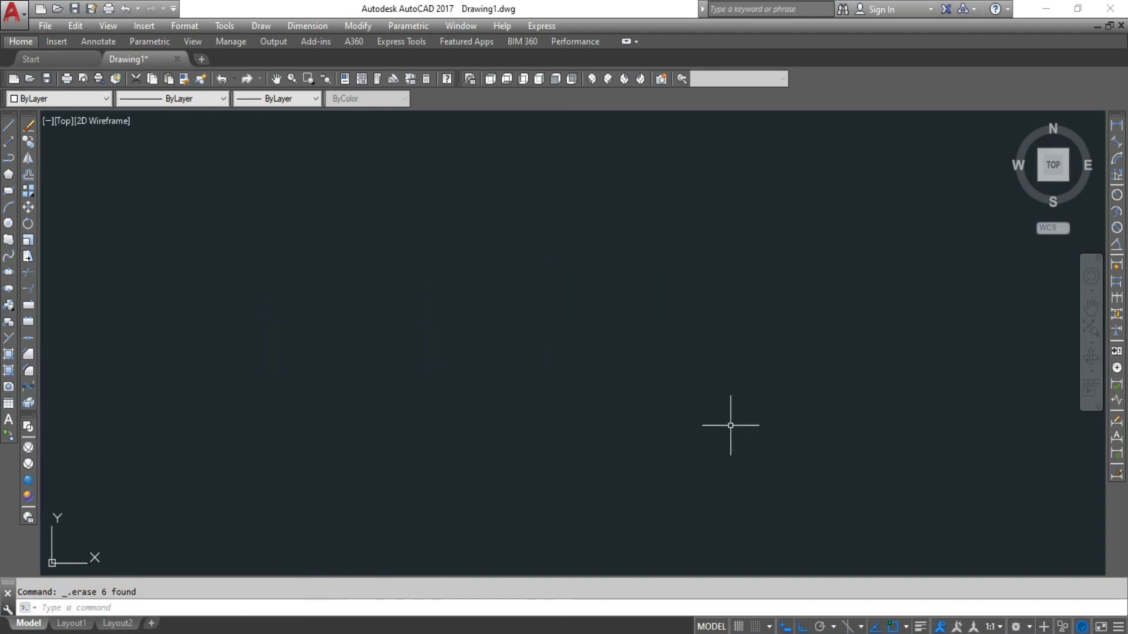